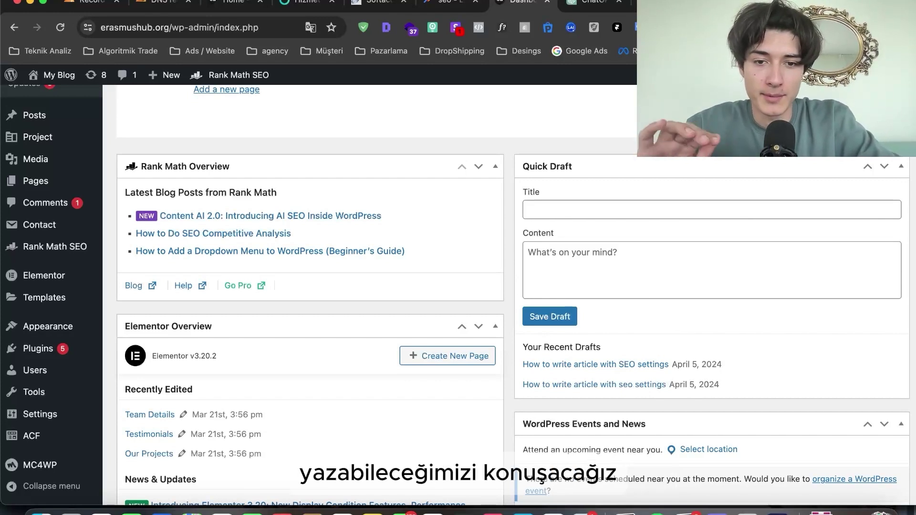
Switch to the Notes app and highlight the first SEO point, "Correct Use of Keywords", in the "What's Important in SEO?" note.
{"action": "scroll", "coordinate": [524, 205], "scroll_direction": "up", "scroll_amount": 5}
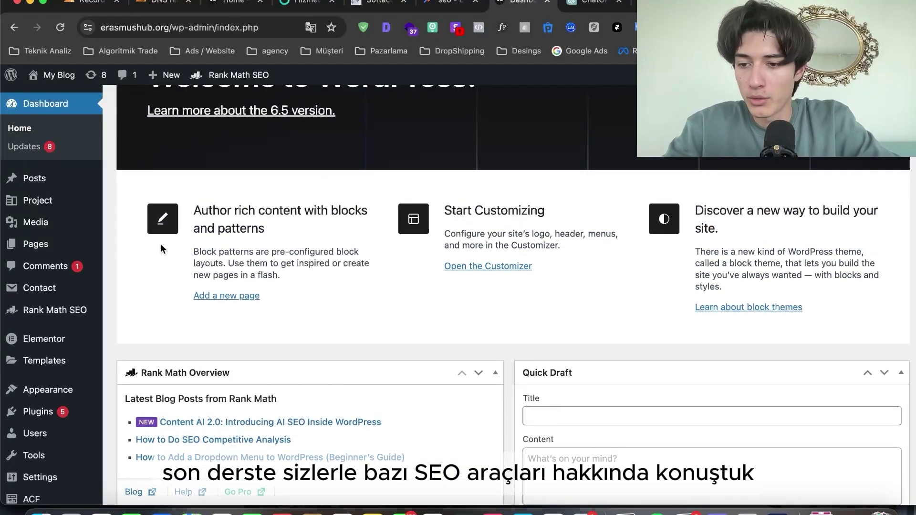
{"action": "mouse_move", "coordinate": [99, 308]}
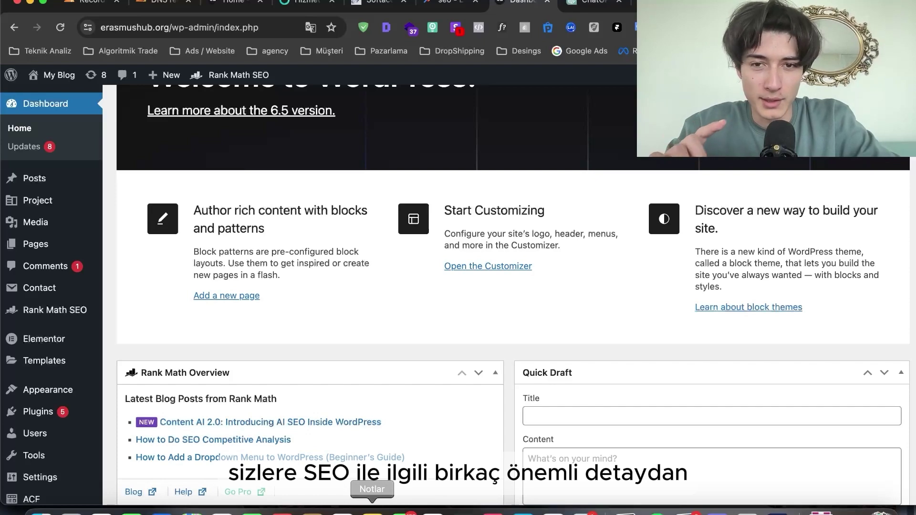
{"action": "left_click", "coordinate": [372, 510]}
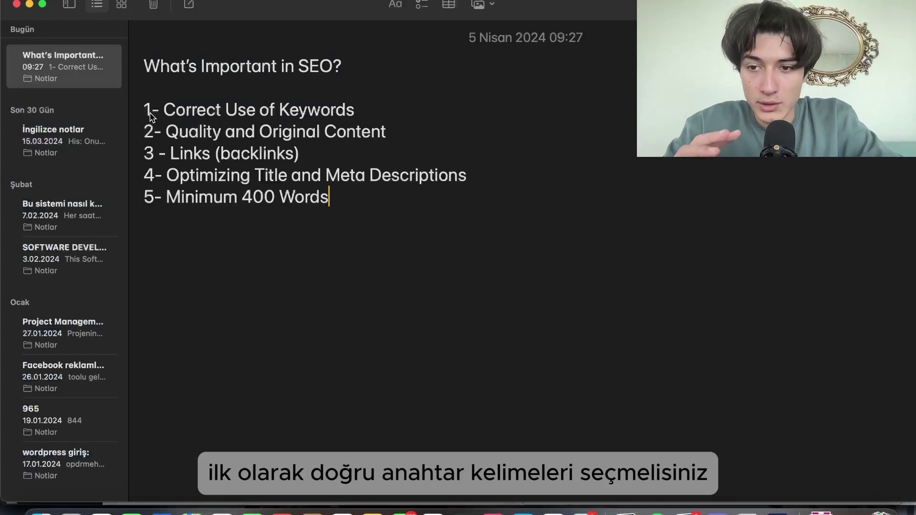
{"action": "left_click_drag", "start_coordinate": [151, 116], "coordinate": [309, 116]}
{"action": "left_click", "coordinate": [337, 116]}
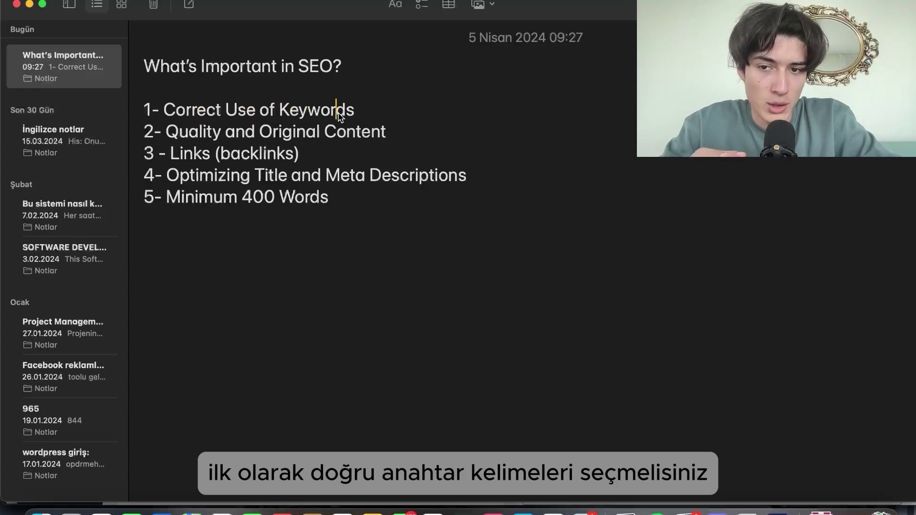
Switch to the browser's Google results and highlight the search query "how to do seo in wordpress" as a keyword example.
{"action": "key", "text": "ctrl+Up"}
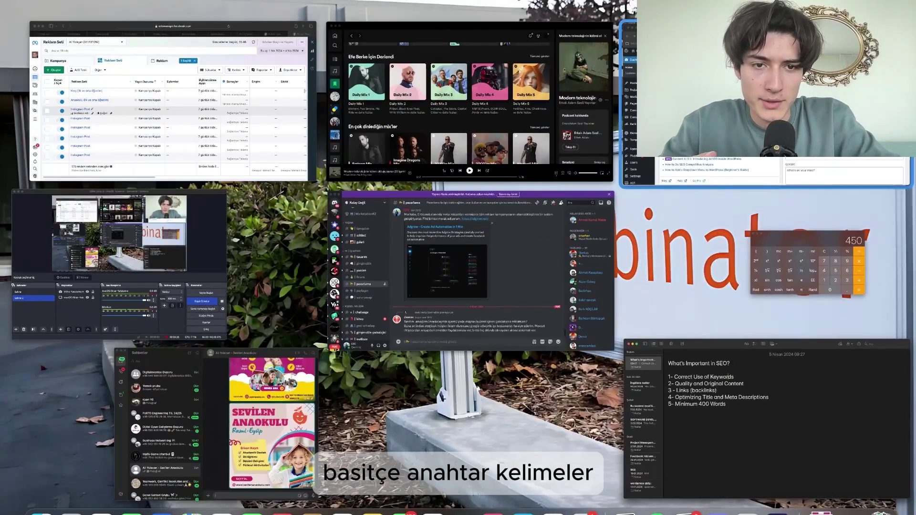
{"action": "left_click", "coordinate": [174, 102]}
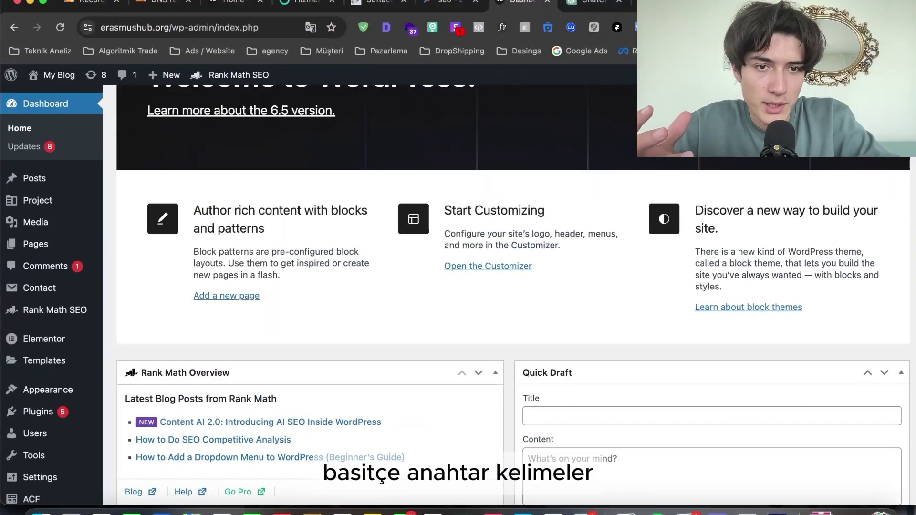
{"action": "key", "text": "ctrl+Tab"}
{"action": "left_click_drag", "start_coordinate": [282, 86], "coordinate": [112, 85]}
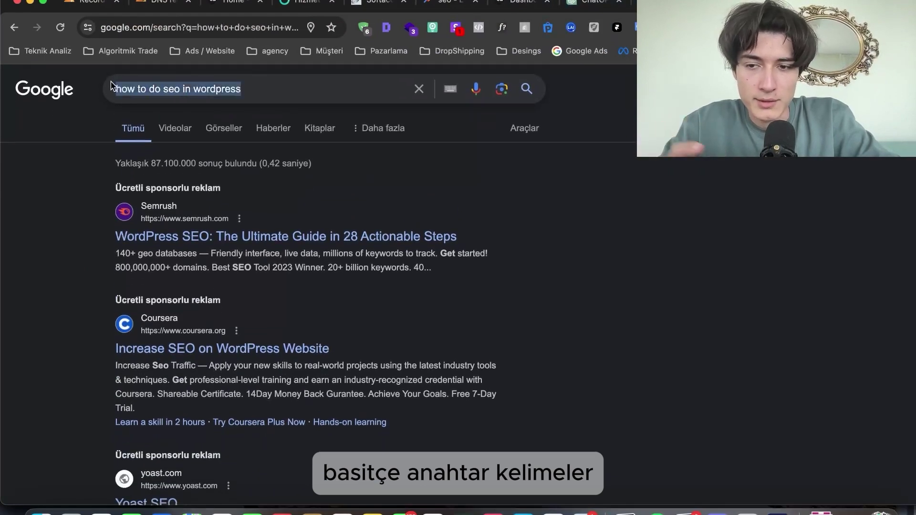
{"action": "left_click", "coordinate": [269, 89]}
{"action": "triple_click", "coordinate": [253, 89]}
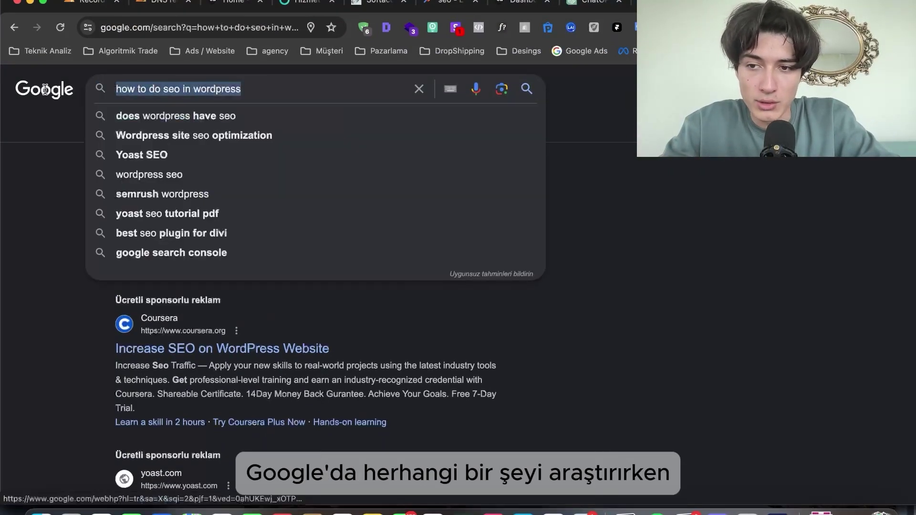
{"action": "left_click", "coordinate": [258, 88]}
{"action": "left_click_drag", "start_coordinate": [258, 89], "coordinate": [127, 85]}
{"action": "left_click", "coordinate": [712, 198]}
Examine the related search suggestions further down the Google results page for possible target keywords.
{"action": "scroll", "coordinate": [713, 199], "scroll_direction": "down", "scroll_amount": 15}
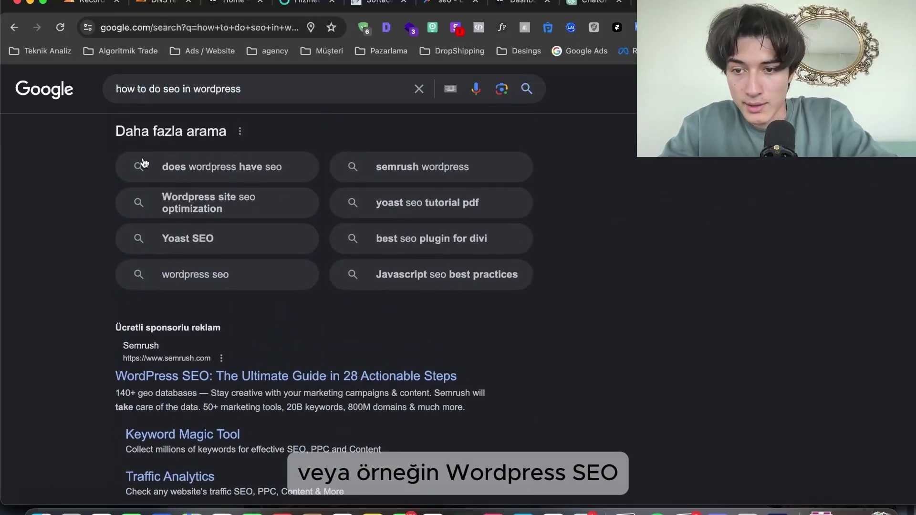
{"action": "left_click_drag", "start_coordinate": [143, 165], "coordinate": [647, 287]}
{"action": "left_click_drag", "start_coordinate": [253, 290], "coordinate": [204, 237]}
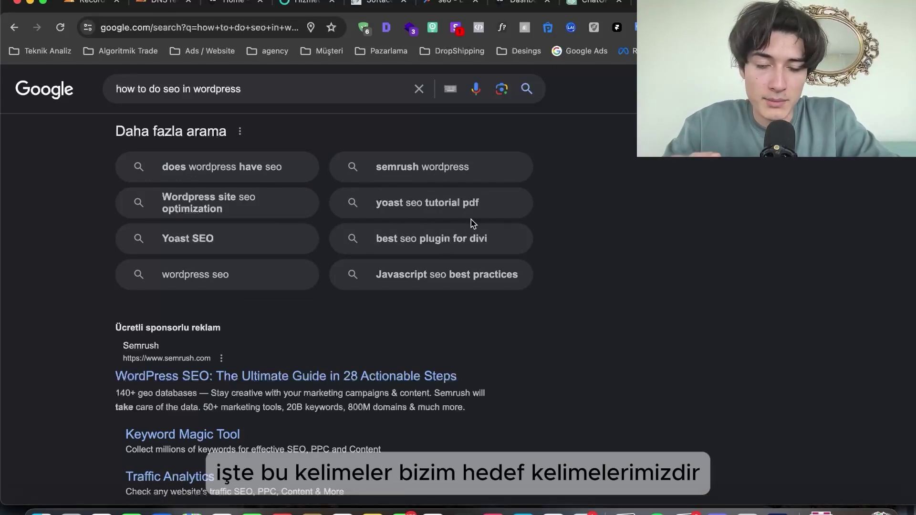
Open the Google Trends page for the search term "seo" and view its interest over time.
{"action": "left_click", "coordinate": [446, 4]}
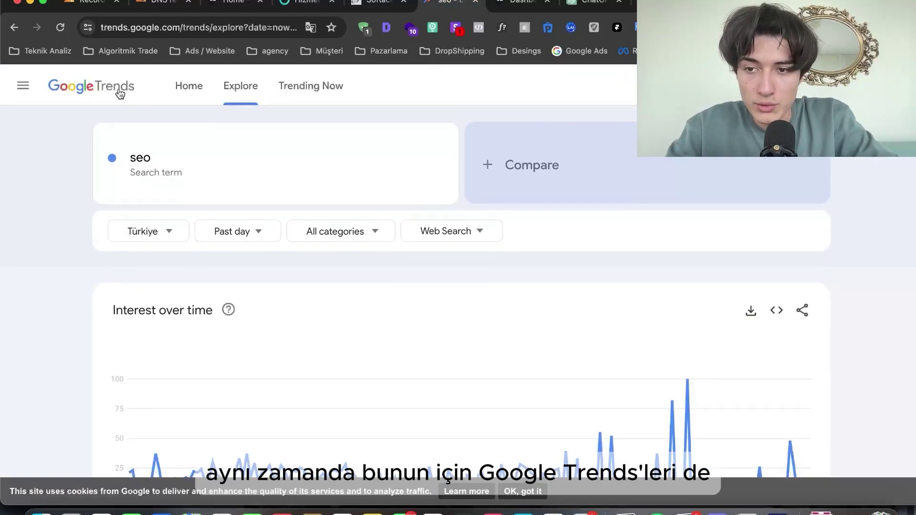
{"action": "scroll", "coordinate": [237, 199], "scroll_direction": "down", "scroll_amount": 2}
{"action": "scroll", "coordinate": [237, 198], "scroll_direction": "up", "scroll_amount": 2}
{"action": "scroll", "coordinate": [252, 196], "scroll_direction": "down", "scroll_amount": 2}
{"action": "scroll", "coordinate": [409, 269], "scroll_direction": "up", "scroll_amount": 2}
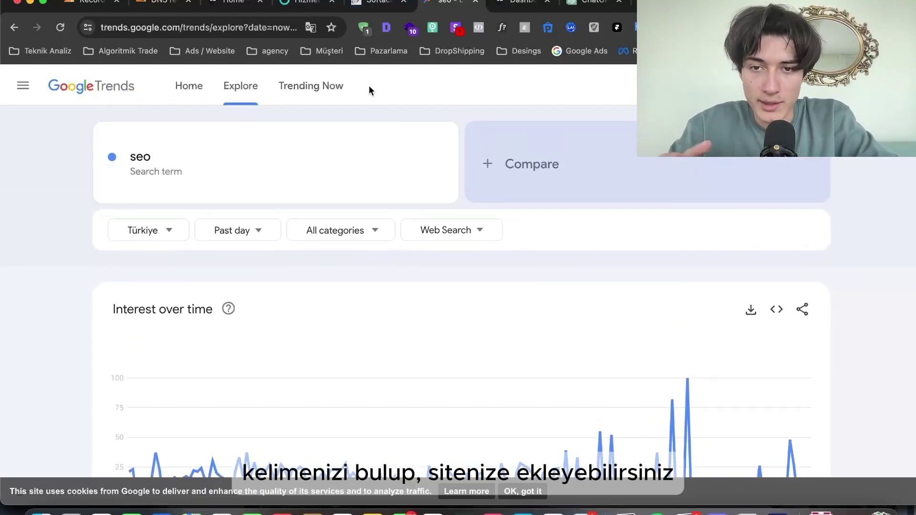
Switch back to the Notes app and highlight the second SEO point, "Quality and Original Content".
{"action": "key", "text": "ctrl+Up"}
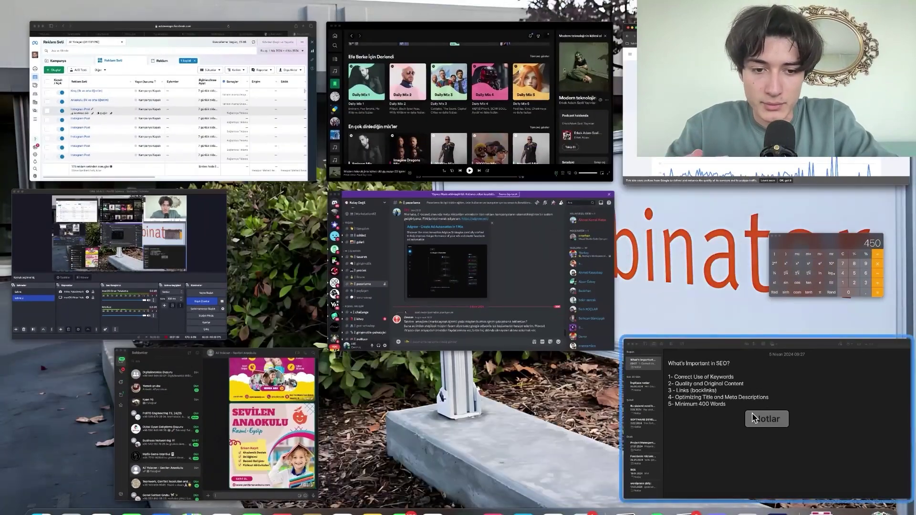
{"action": "left_click", "coordinate": [766, 420]}
{"action": "left_click_drag", "start_coordinate": [166, 130], "coordinate": [407, 131]}
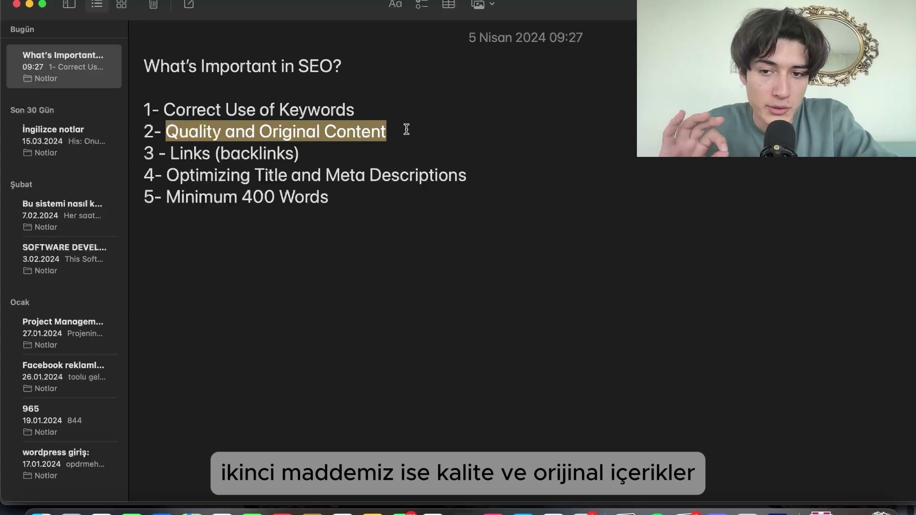
{"action": "left_click", "coordinate": [406, 130]}
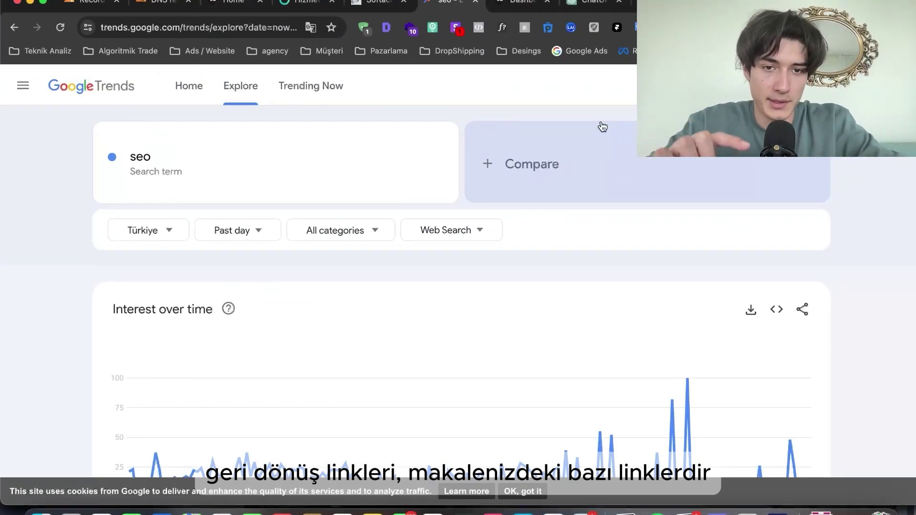
Open the Our Blog page of the erasmushub.org site in the browser and highlight the first author link under Recent Comments.
{"action": "left_click", "coordinate": [377, 2]}
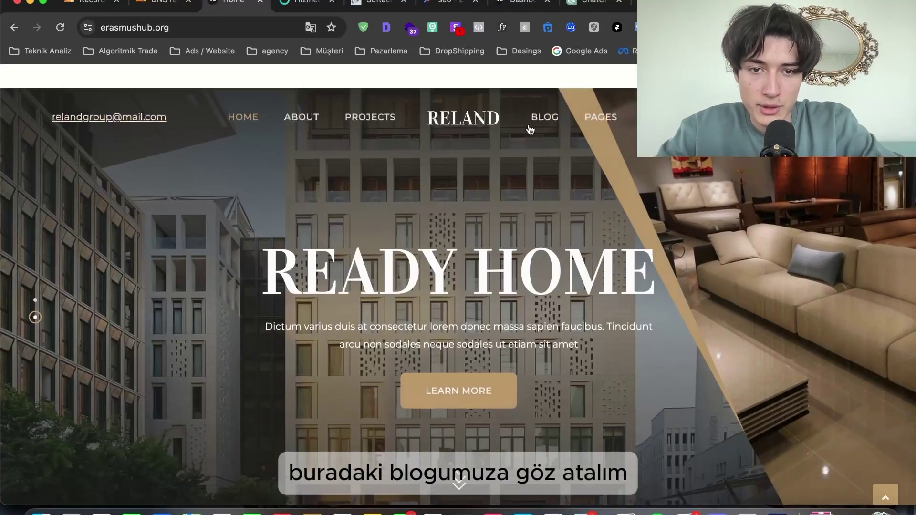
{"action": "mouse_move", "coordinate": [529, 125]}
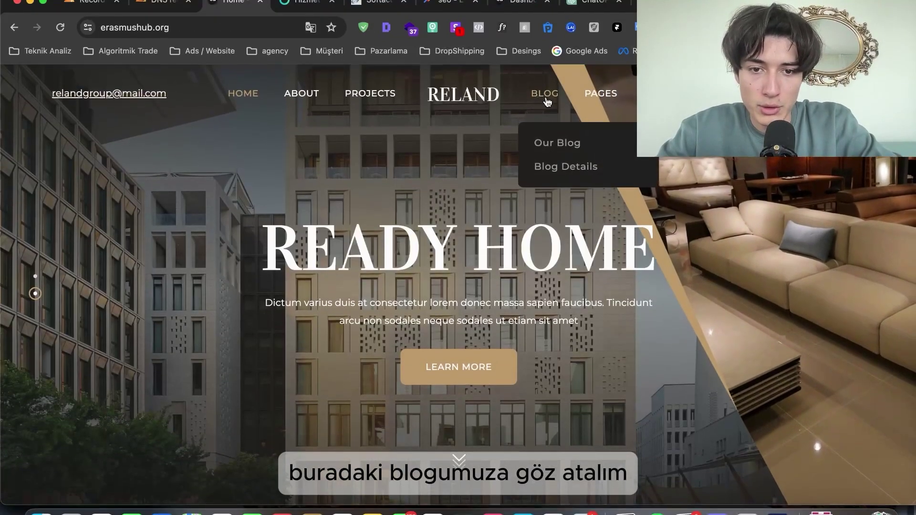
{"action": "left_click", "coordinate": [557, 143]}
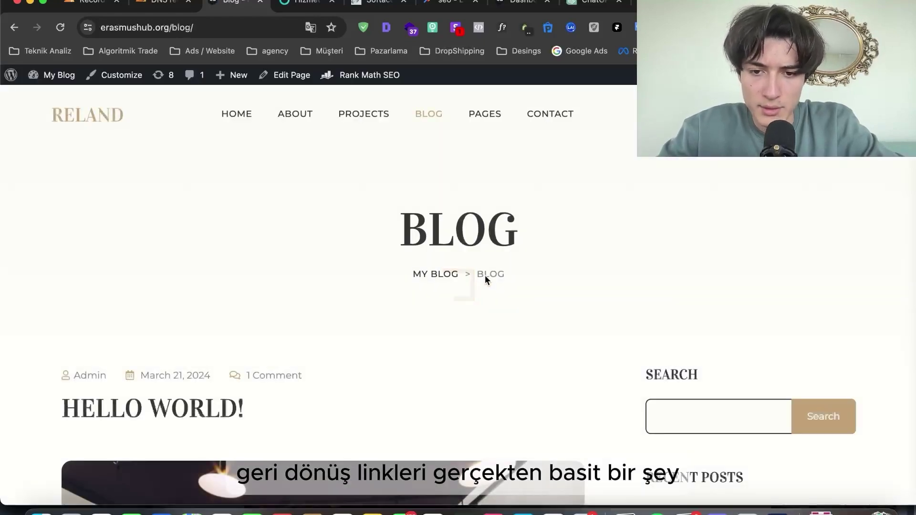
{"action": "scroll", "coordinate": [485, 275], "scroll_direction": "down", "scroll_amount": 10}
{"action": "scroll", "coordinate": [626, 289], "scroll_direction": "down", "scroll_amount": 2}
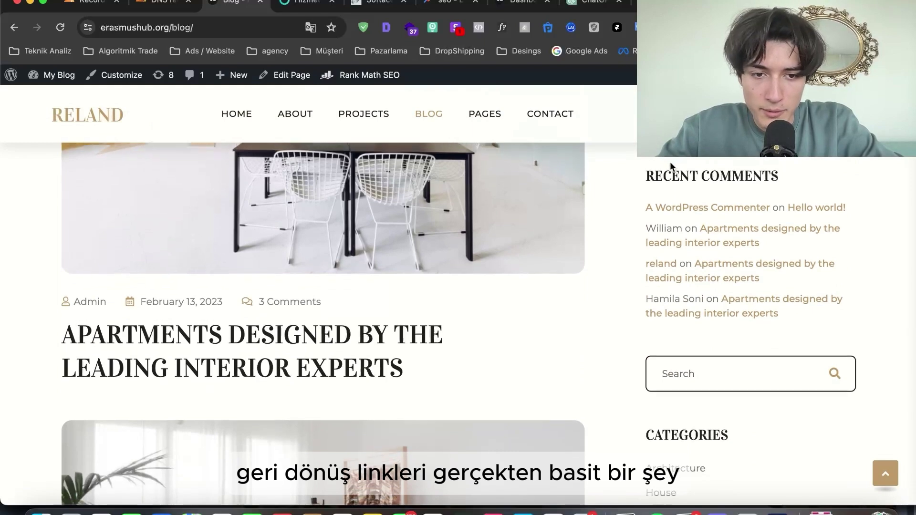
{"action": "left_click_drag", "start_coordinate": [639, 156], "coordinate": [768, 192]}
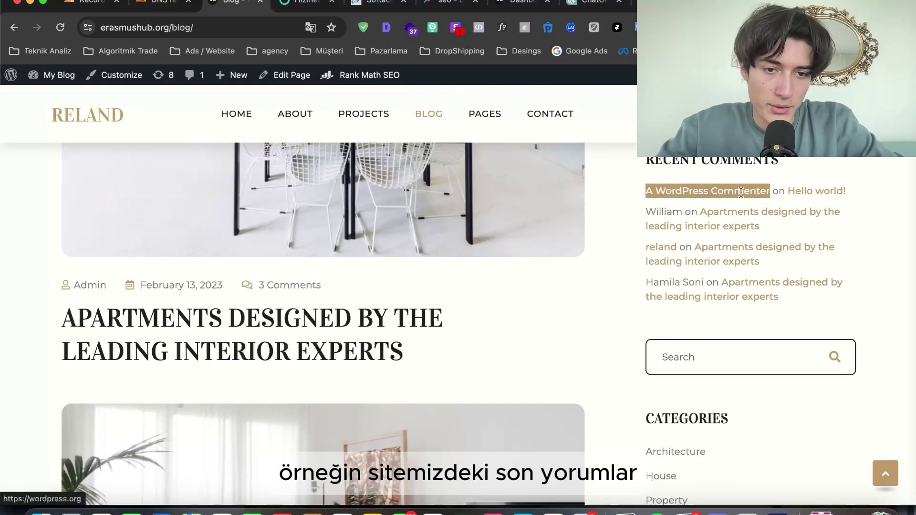
{"action": "left_click", "coordinate": [680, 183]}
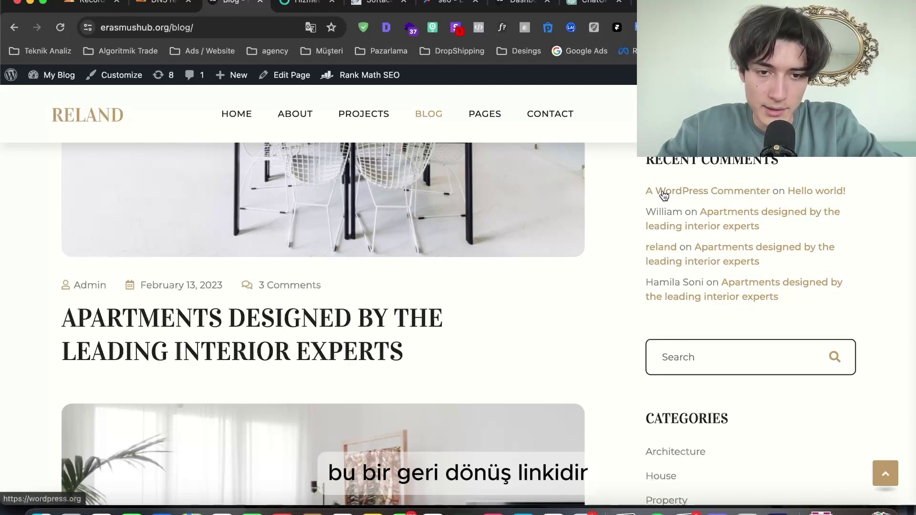
Follow the "A WordPress Commenter" link to check its destination address, and return to the blog page.
{"action": "left_click", "coordinate": [678, 193]}
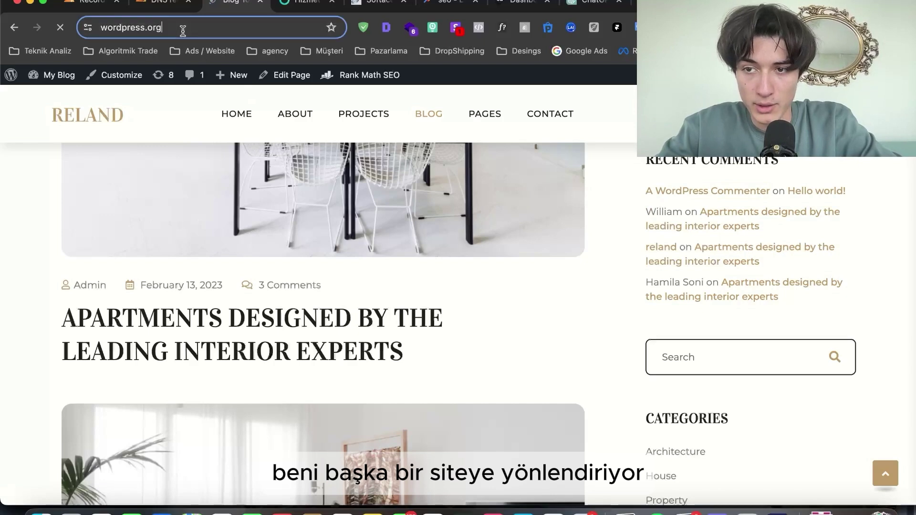
{"action": "left_click", "coordinate": [125, 28]}
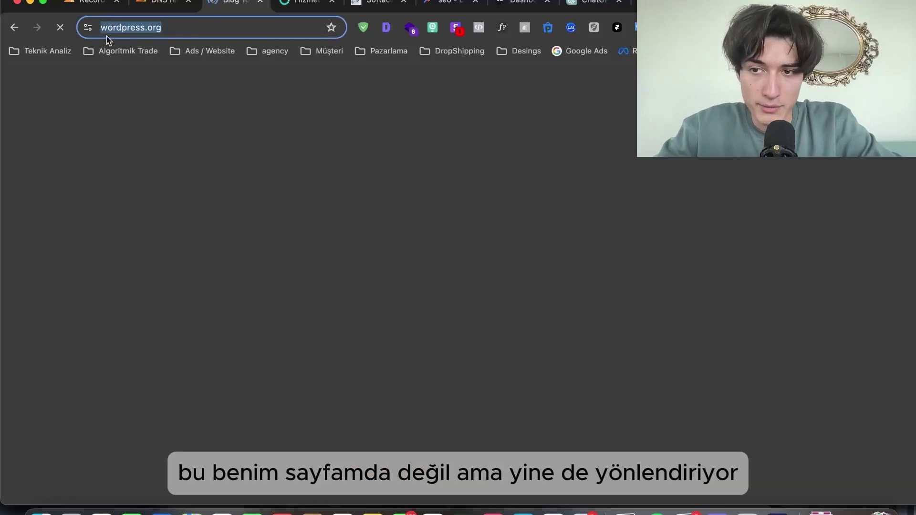
{"action": "left_click", "coordinate": [14, 27]}
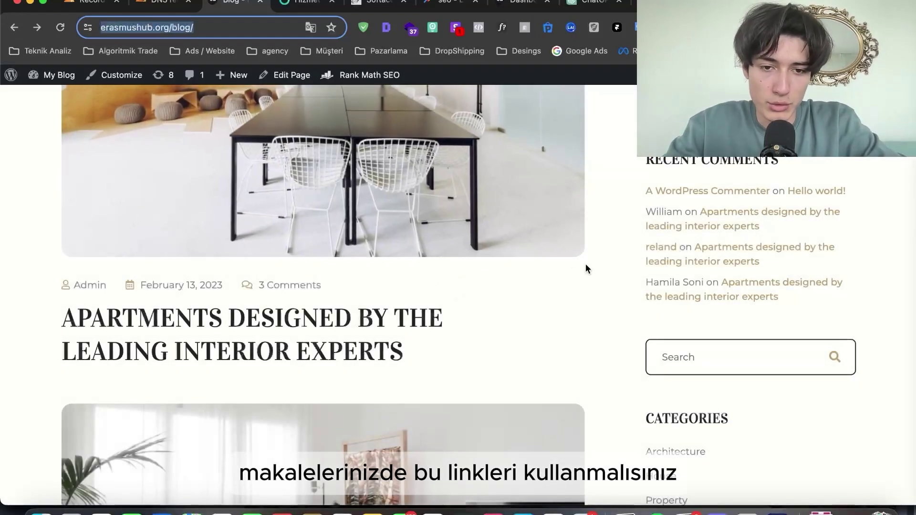
Switch to the Notes app and highlight the points "Optimizing Title and Meta Descriptions" and "Minimum 400 Words" in turn.
{"action": "scroll", "coordinate": [559, 296], "scroll_direction": "down", "scroll_amount": 3}
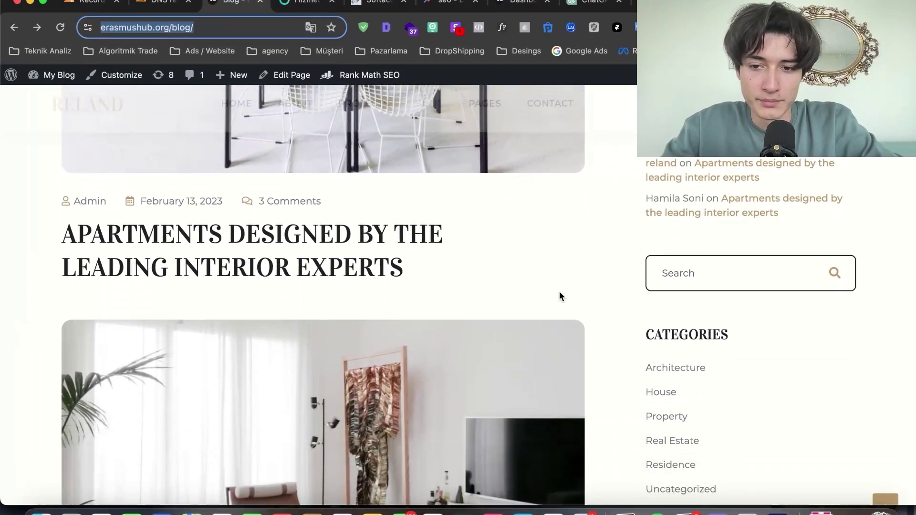
{"action": "key", "text": "ctrl+Up"}
{"action": "left_click", "coordinate": [762, 374]}
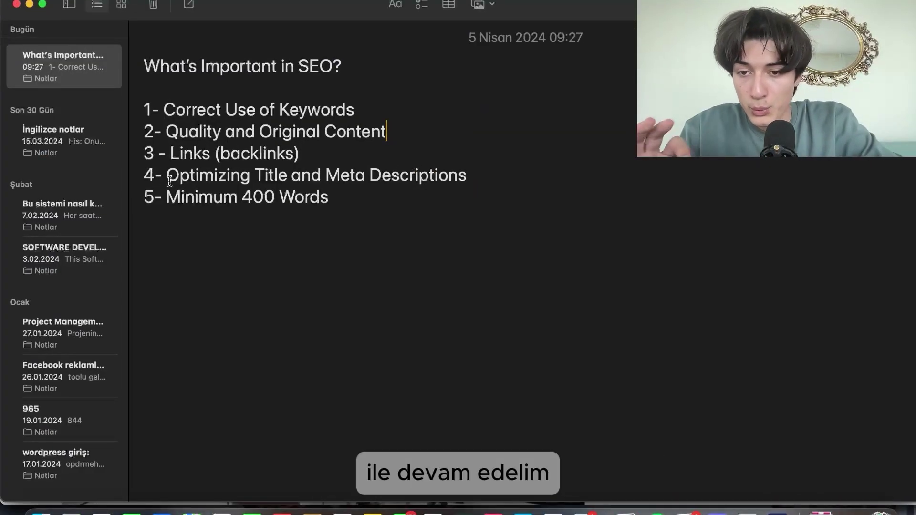
{"action": "left_click_drag", "start_coordinate": [515, 173], "coordinate": [145, 177]}
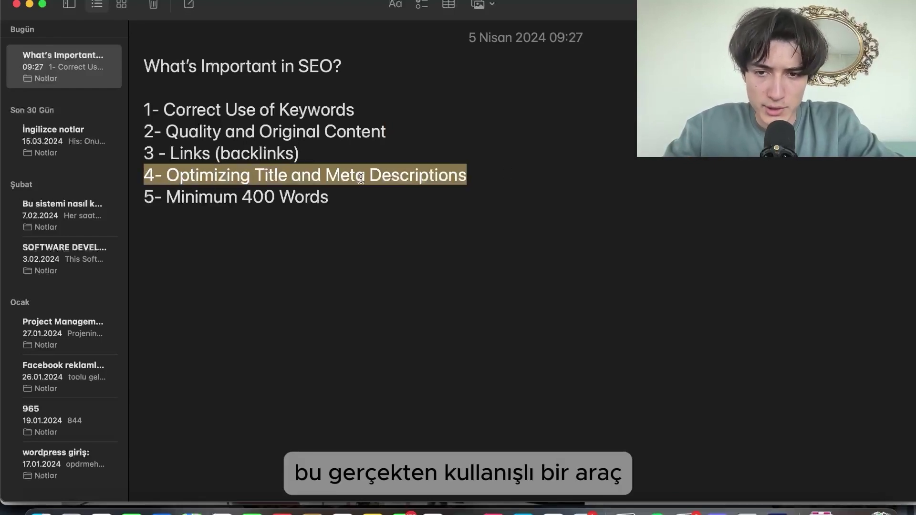
{"action": "left_click", "coordinate": [409, 185]}
{"action": "left_click_drag", "start_coordinate": [470, 176], "coordinate": [138, 175]}
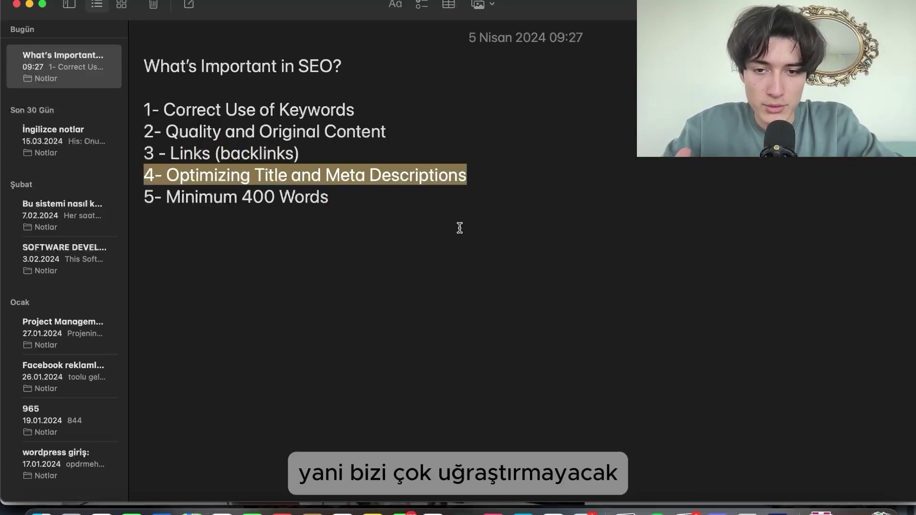
{"action": "left_click", "coordinate": [402, 174]}
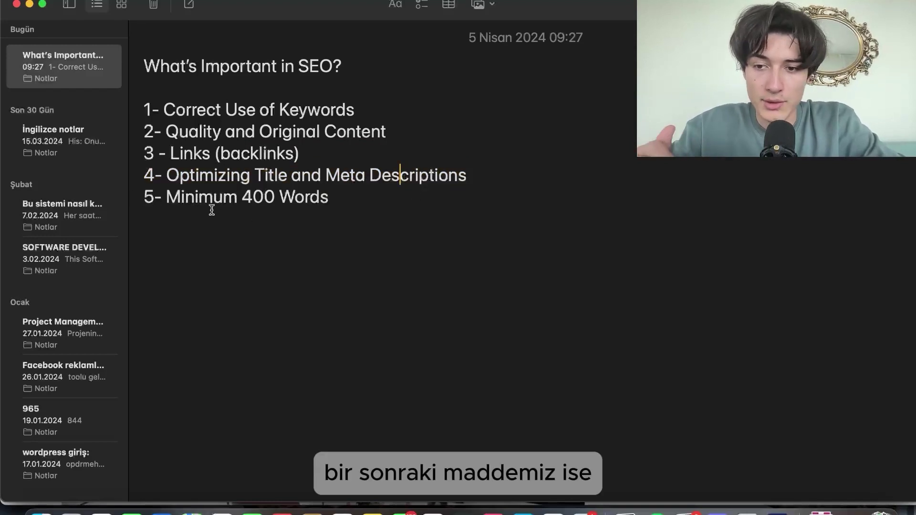
{"action": "left_click_drag", "start_coordinate": [144, 197], "coordinate": [354, 209]}
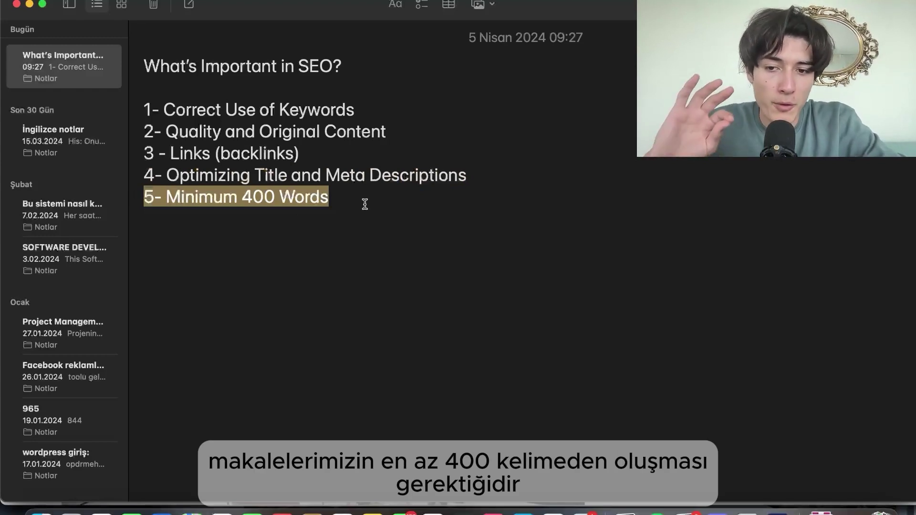
{"action": "left_click", "coordinate": [340, 205]}
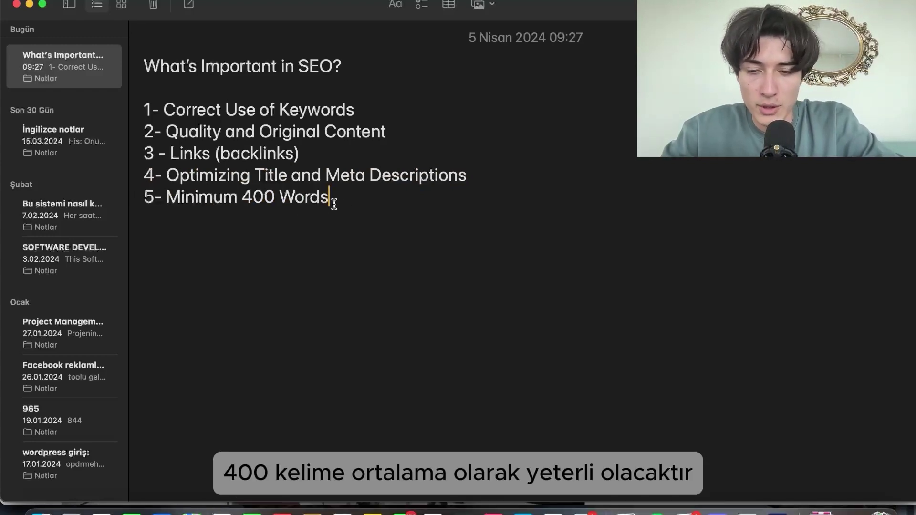
Switch back to the WordPress dashboard in the browser and open the editor for a new post.
{"action": "key", "text": "ctrl+Up"}
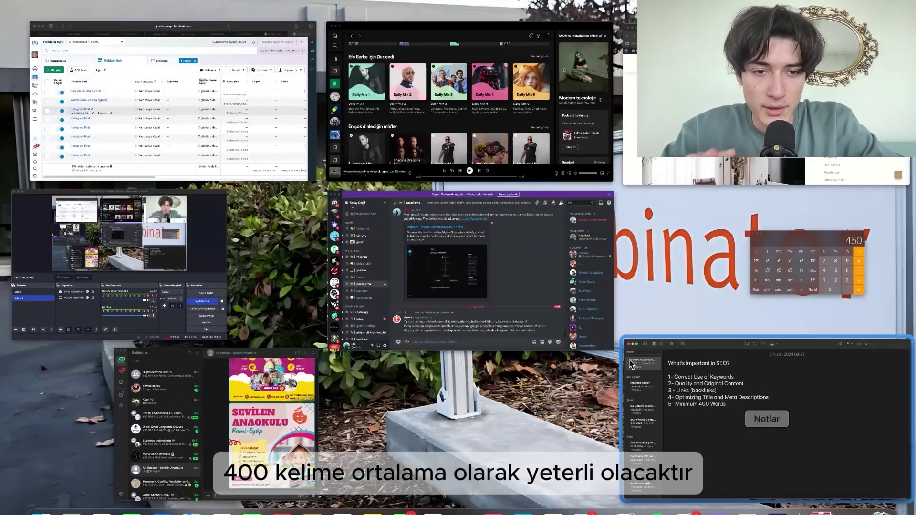
{"action": "left_click", "coordinate": [715, 172]}
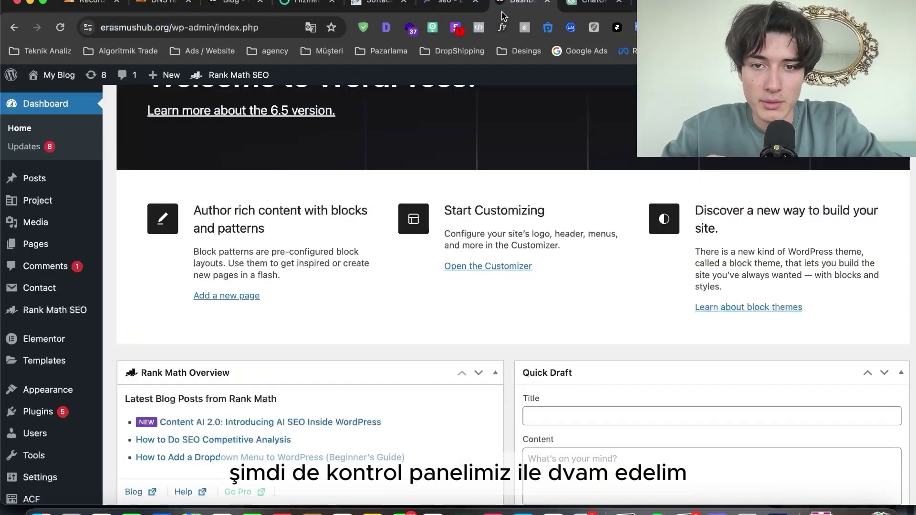
{"action": "left_click", "coordinate": [522, 4]}
{"action": "scroll", "coordinate": [423, 205], "scroll_direction": "up", "scroll_amount": 5}
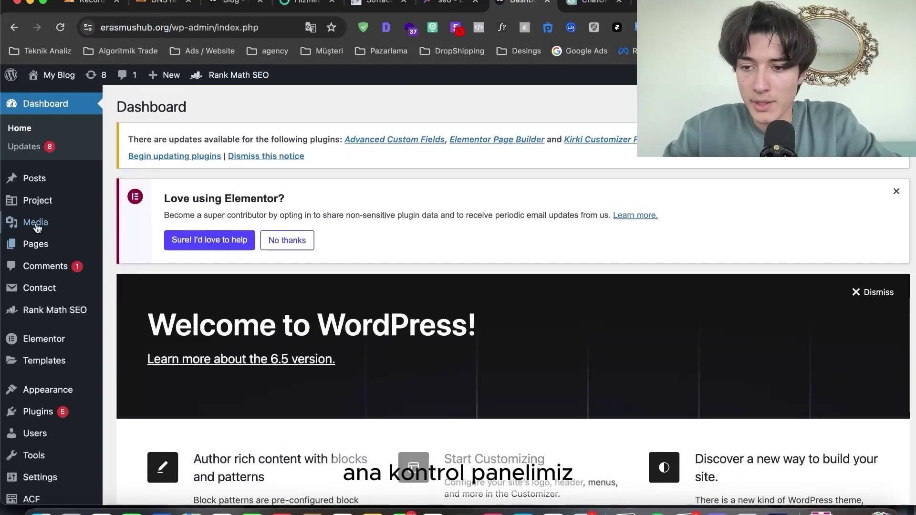
{"action": "mouse_move", "coordinate": [18, 181]}
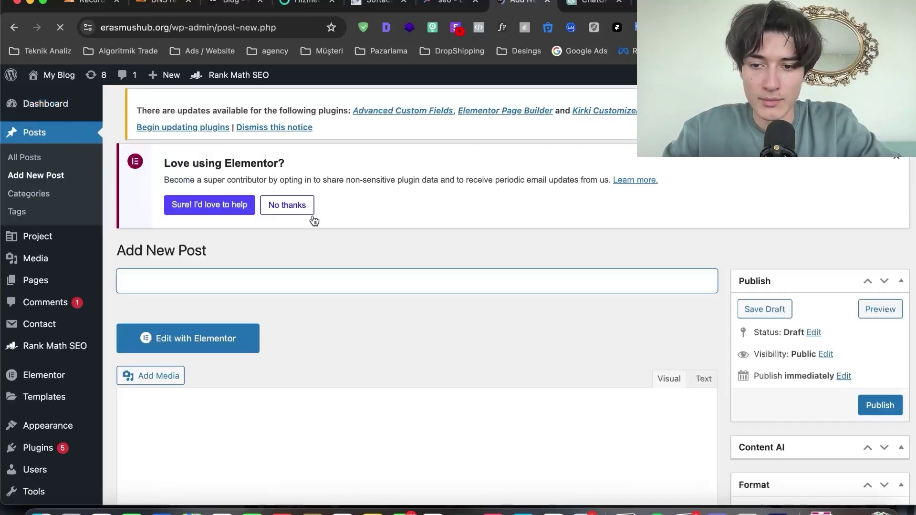
Title the new post "How to write article with seo settings" and copy the title text.
{"action": "scroll", "coordinate": [313, 220], "scroll_direction": "down", "scroll_amount": 2}
{"action": "scroll", "coordinate": [213, 194], "scroll_direction": "down", "scroll_amount": 2}
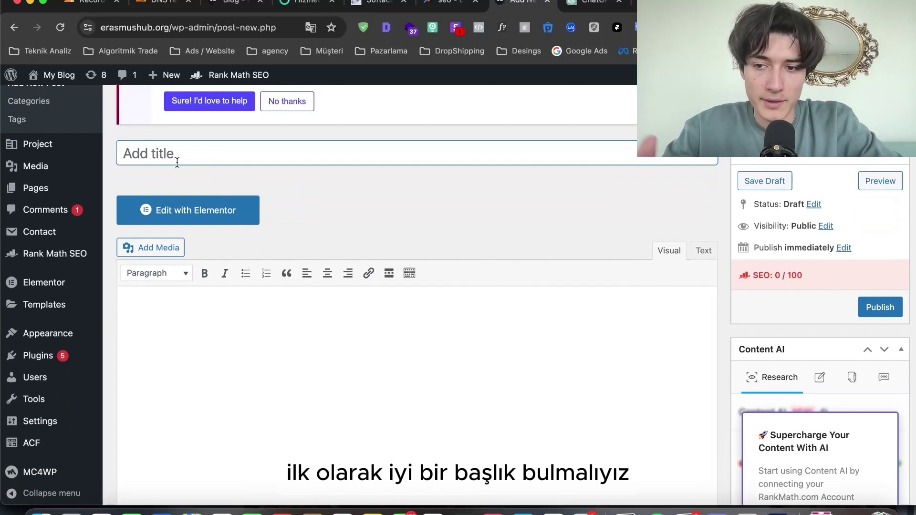
{"action": "type", "text": "How to wri"}
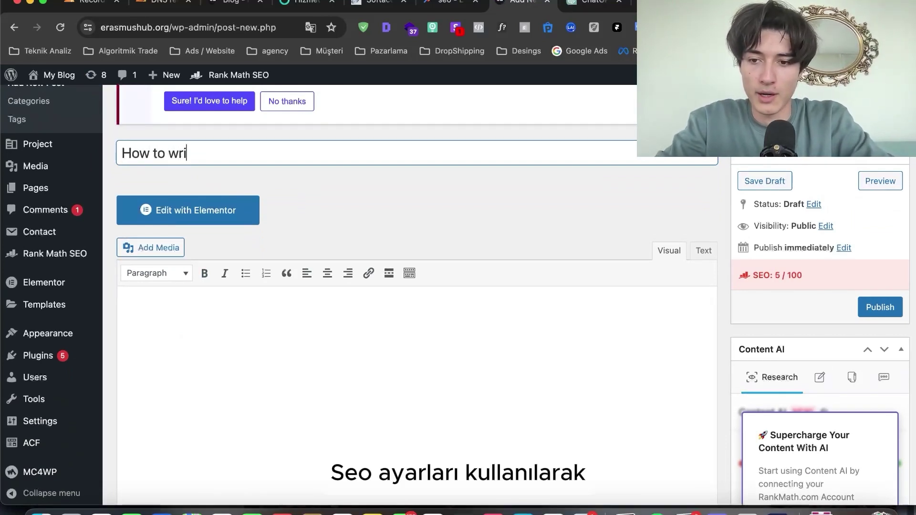
{"action": "type", "text": "te article "}
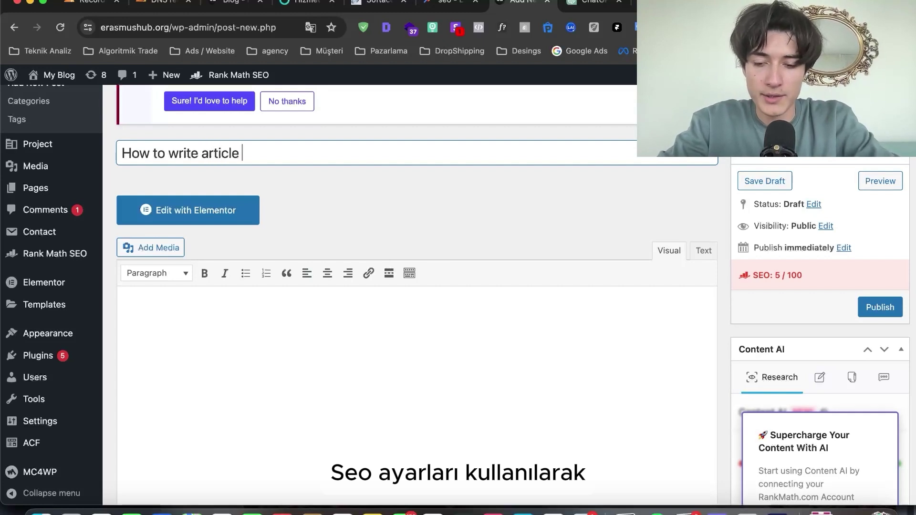
{"action": "type", "text": "with seo se"}
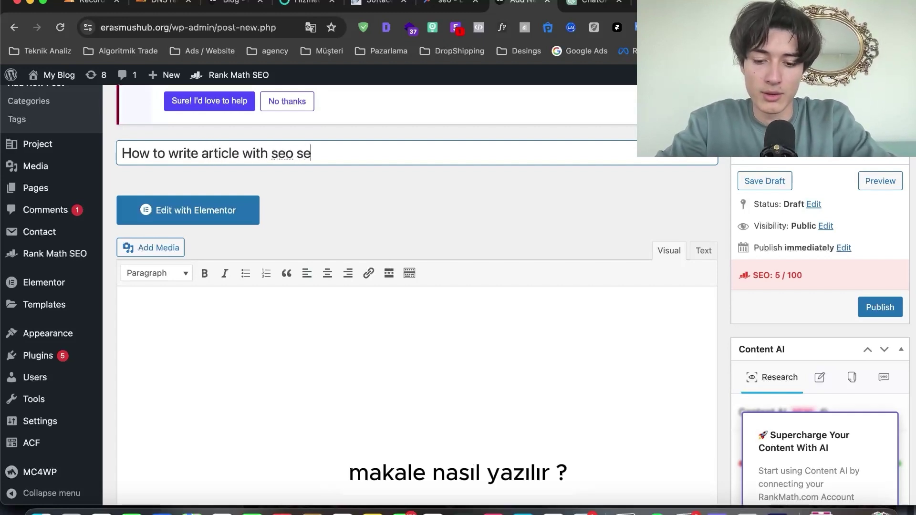
{"action": "type", "text": "ttings"}
{"action": "scroll", "coordinate": [299, 210], "scroll_direction": "up", "scroll_amount": 3}
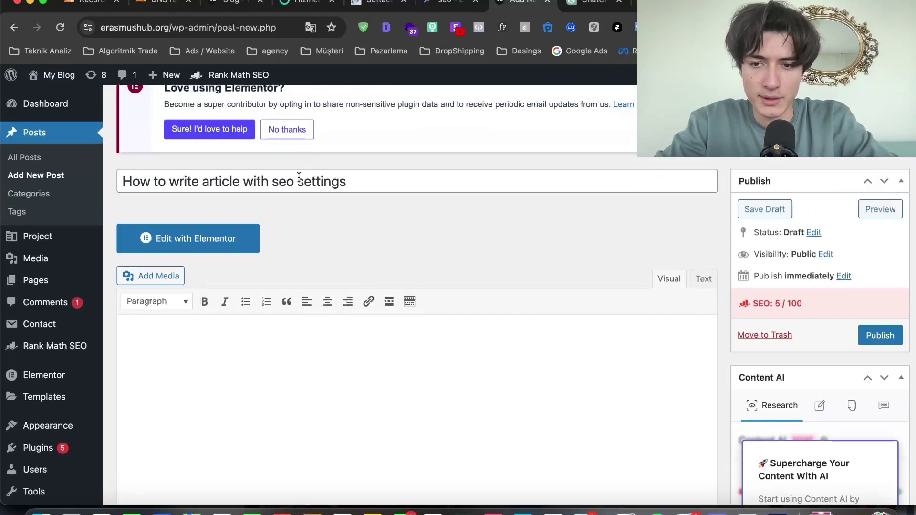
{"action": "triple_click", "coordinate": [306, 183]}
{"action": "key", "text": "super+c"}
Enter the placeholder text "saasdlkasd asdkjasdalksdj" in the post body.
{"action": "scroll", "coordinate": [374, 257], "scroll_direction": "down", "scroll_amount": 8}
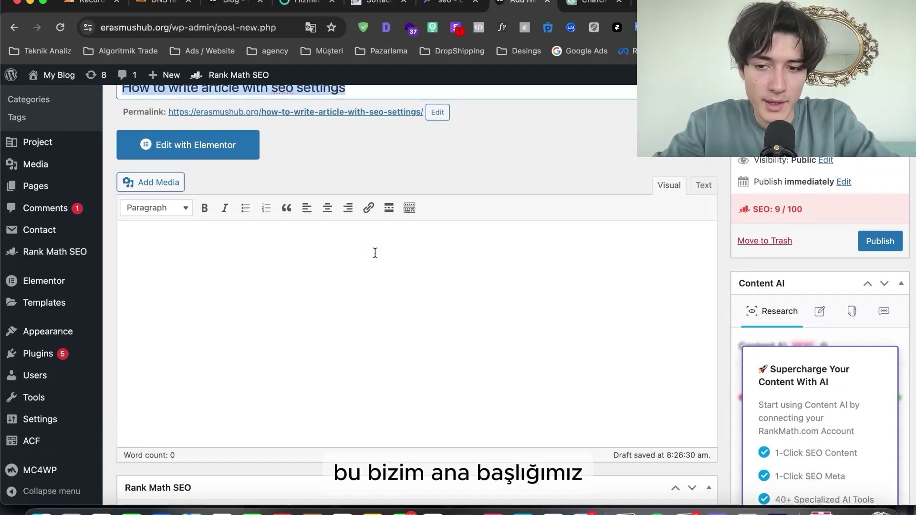
{"action": "scroll", "coordinate": [231, 232], "scroll_direction": "up", "scroll_amount": 4}
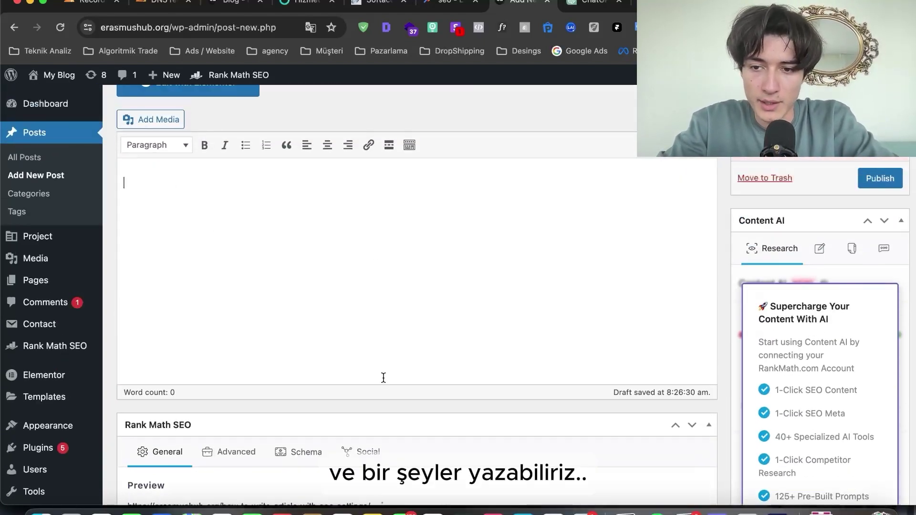
{"action": "type", "text": "asdkjasdalksdj"}
Examine the Rank Math SEO snippet preview and Basic SEO checklist, and highlight the post's SEO score beside the publishing options.
{"action": "scroll", "coordinate": [331, 311], "scroll_direction": "down", "scroll_amount": 5}
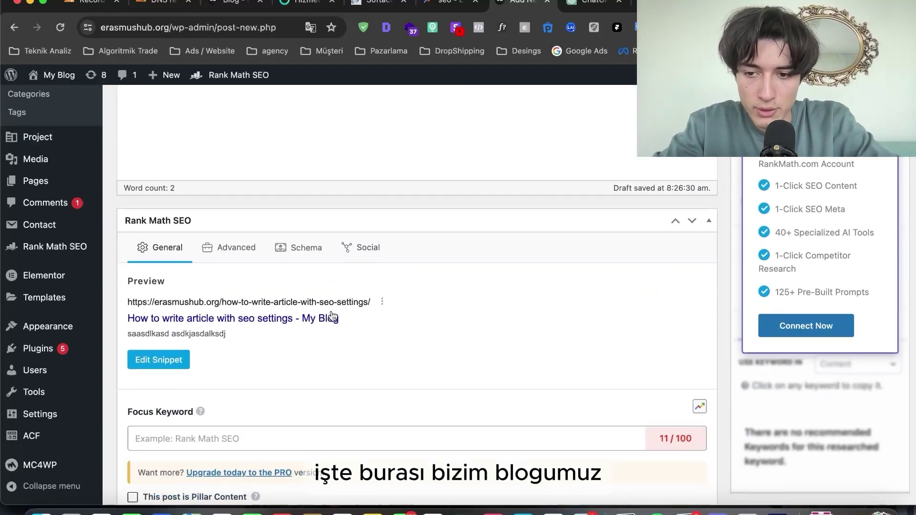
{"action": "scroll", "coordinate": [332, 315], "scroll_direction": "down", "scroll_amount": 3}
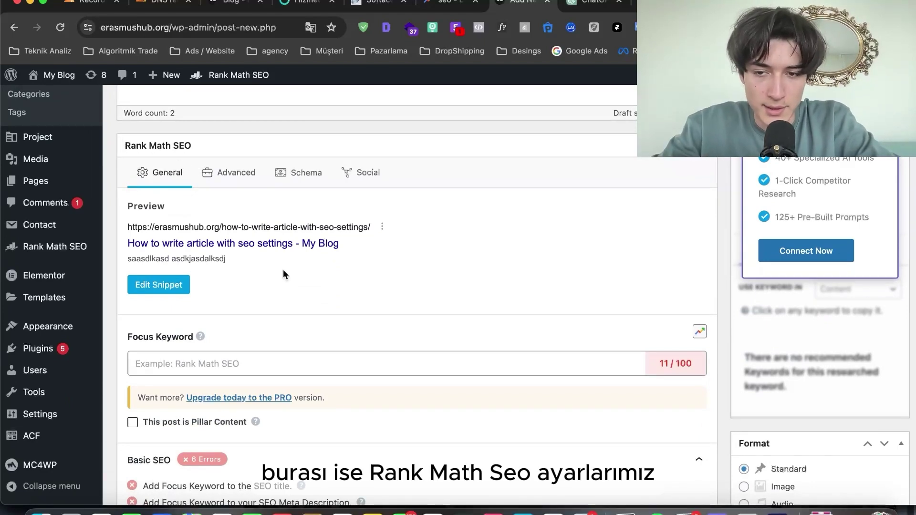
{"action": "scroll", "coordinate": [283, 271], "scroll_direction": "down", "scroll_amount": 1}
{"action": "scroll", "coordinate": [283, 274], "scroll_direction": "down", "scroll_amount": 1}
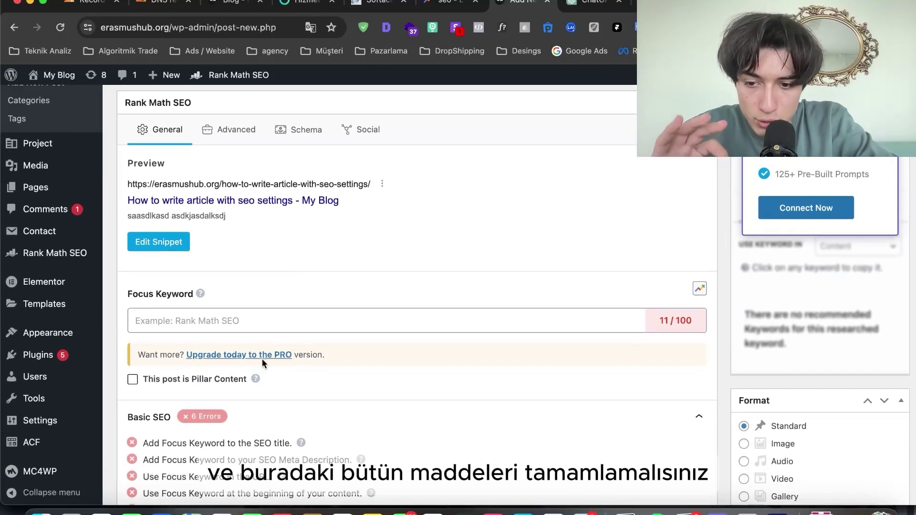
{"action": "scroll", "coordinate": [262, 358], "scroll_direction": "down", "scroll_amount": 3}
{"action": "left_click_drag", "start_coordinate": [141, 365], "coordinate": [381, 450]}
{"action": "left_click", "coordinate": [379, 415]}
{"action": "scroll", "coordinate": [378, 416], "scroll_direction": "down", "scroll_amount": 6}
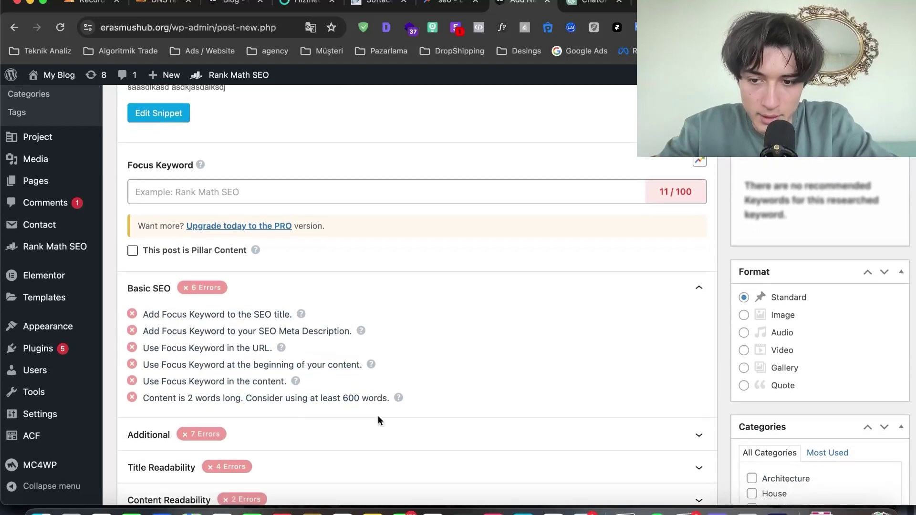
{"action": "scroll", "coordinate": [378, 419], "scroll_direction": "up", "scroll_amount": 15}
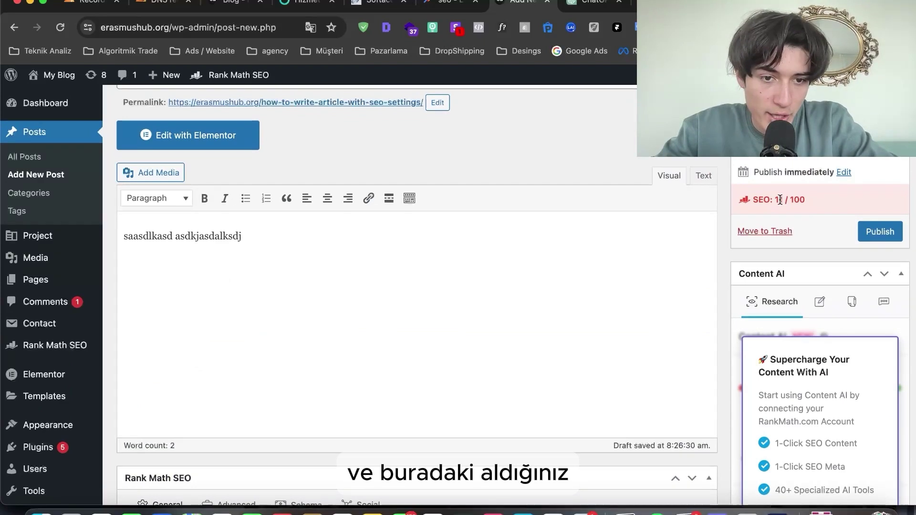
{"action": "left_click_drag", "start_coordinate": [744, 205], "coordinate": [816, 206]}
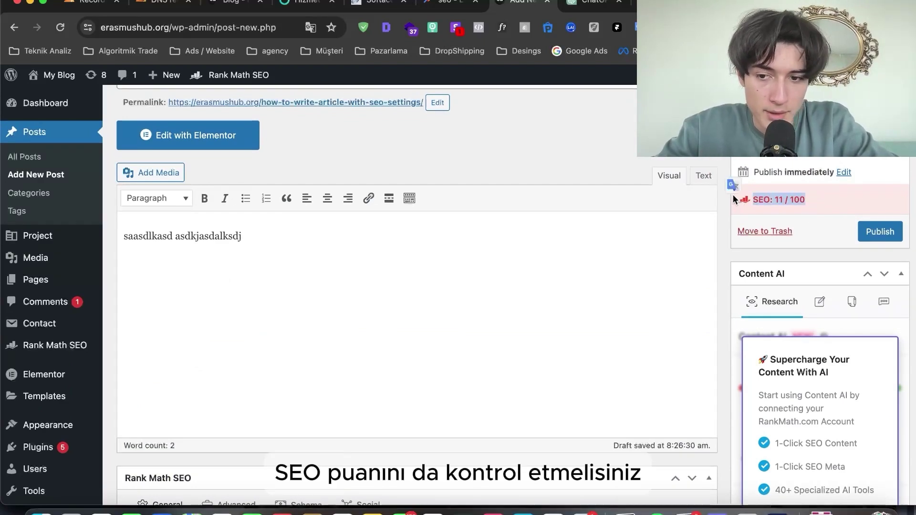
Add the copied title "How to write article with seo settings" and "seo settigns" as focus keywords in the Rank Math SEO settings.
{"action": "scroll", "coordinate": [493, 257], "scroll_direction": "down", "scroll_amount": 3}
{"action": "scroll", "coordinate": [491, 260], "scroll_direction": "down", "scroll_amount": 4}
{"action": "scroll", "coordinate": [144, 249], "scroll_direction": "down", "scroll_amount": 1}
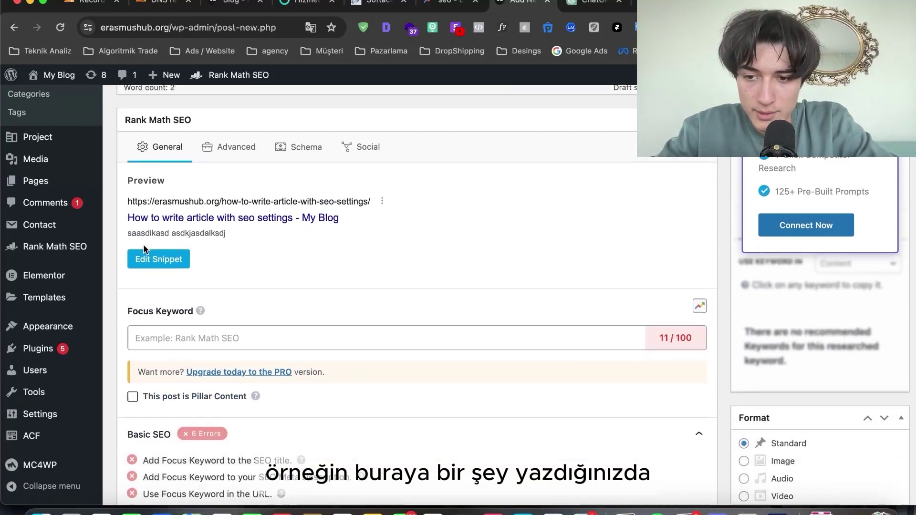
{"action": "left_click", "coordinate": [150, 339]}
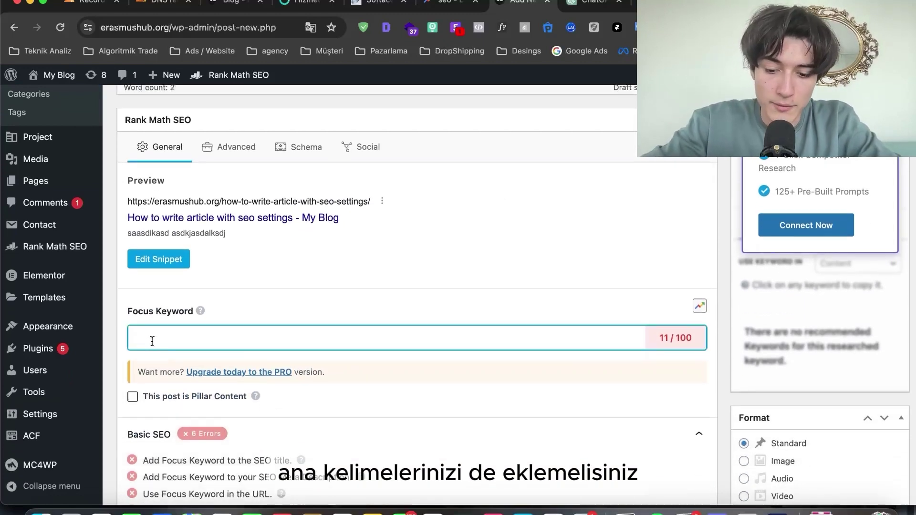
{"action": "key", "text": "super+v"}
{"action": "type", "text": "seo se"}
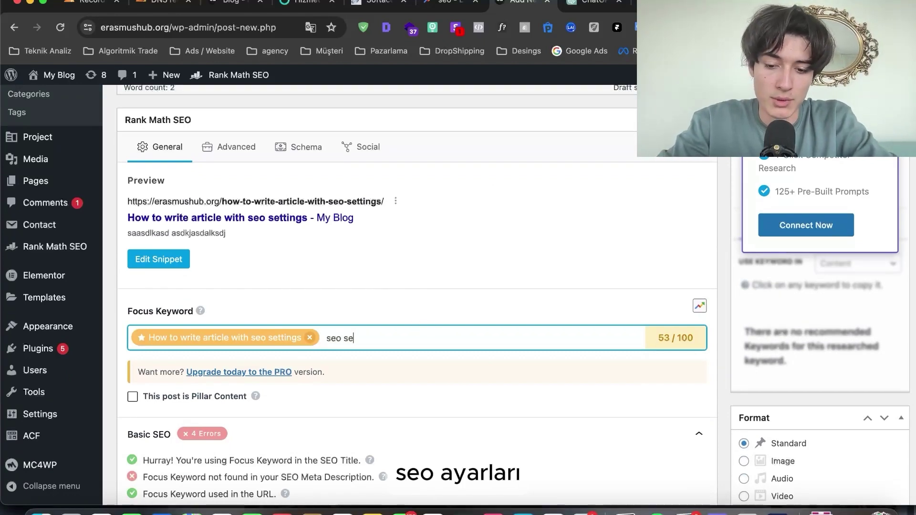
{"action": "type", "text": "ttigns"}
{"action": "key", "text": "Return"}
Add "article seo settigns" as a third focus keyword, and remove it again.
{"action": "type", "text": "article with seo"}
{"action": "type", "text": " s"}
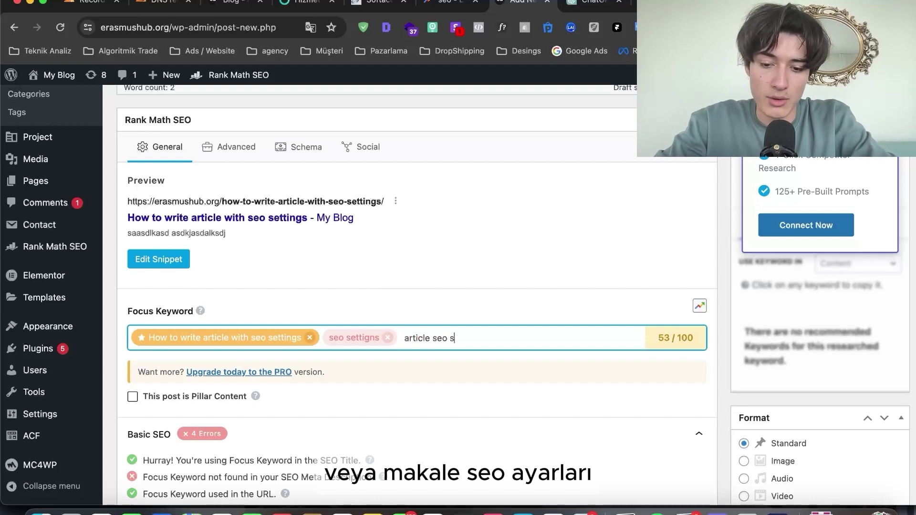
{"action": "type", "text": "ettings"}
{"action": "key", "text": "Return"}
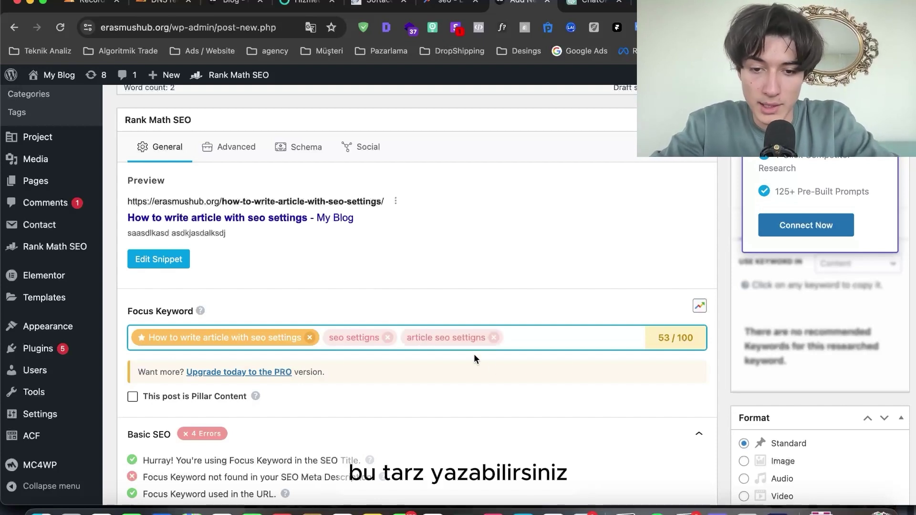
{"action": "key", "text": "BackSpace"}
Highlight the Basic SEO check about the focus keyword in the SEO meta description, and clear the highlight.
{"action": "scroll", "coordinate": [496, 394], "scroll_direction": "down", "scroll_amount": 4}
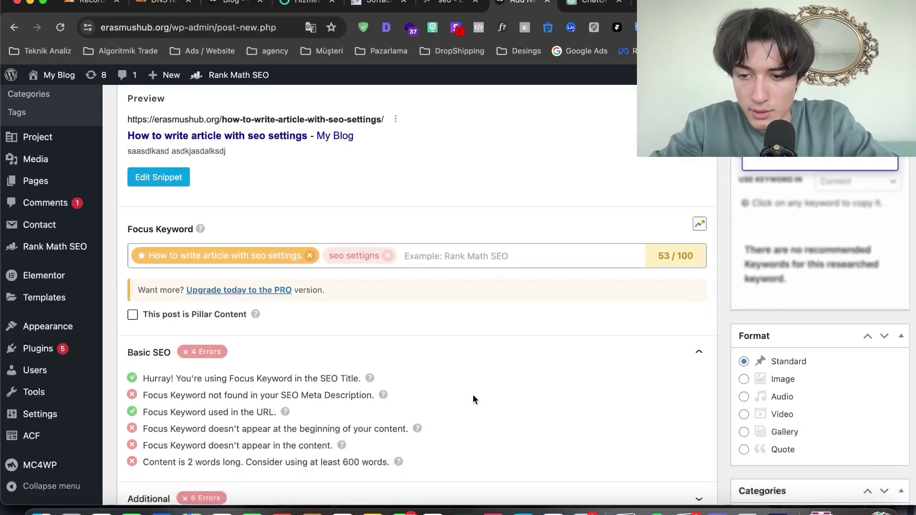
{"action": "left_click_drag", "start_coordinate": [144, 306], "coordinate": [361, 303]}
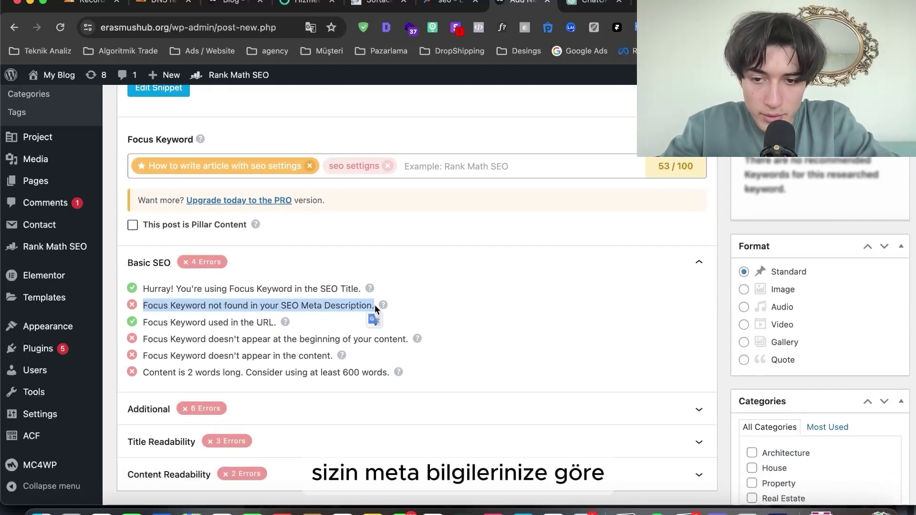
{"action": "left_click", "coordinate": [274, 308]}
Open the snippet editor, highlight its Permalink, Title and Description labels to review these fields, and close it without changes.
{"action": "scroll", "coordinate": [270, 289], "scroll_direction": "up", "scroll_amount": 4}
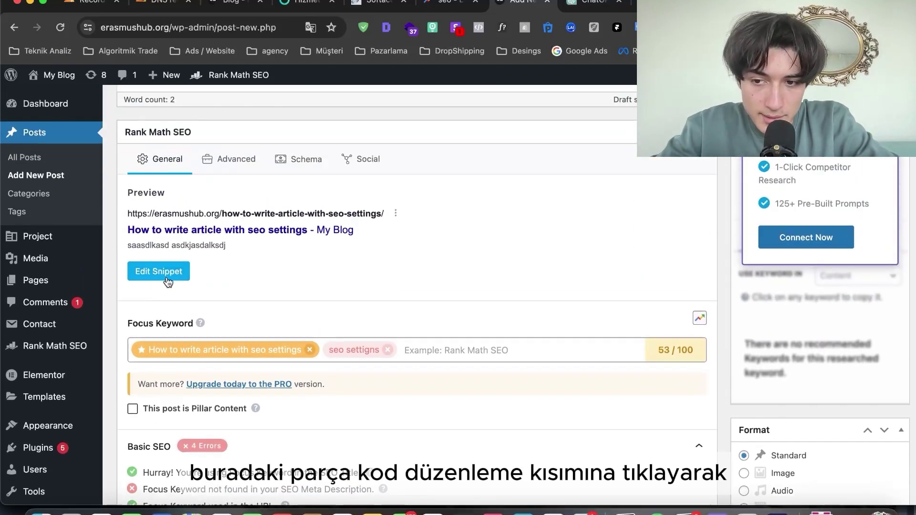
{"action": "left_click", "coordinate": [167, 279]}
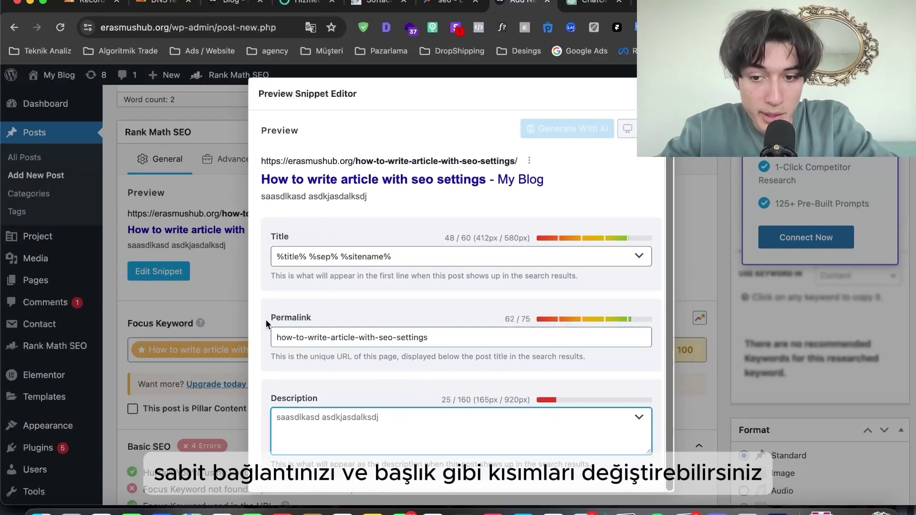
{"action": "left_click_drag", "start_coordinate": [265, 320], "coordinate": [328, 314]}
{"action": "left_click_drag", "start_coordinate": [273, 244], "coordinate": [288, 241]}
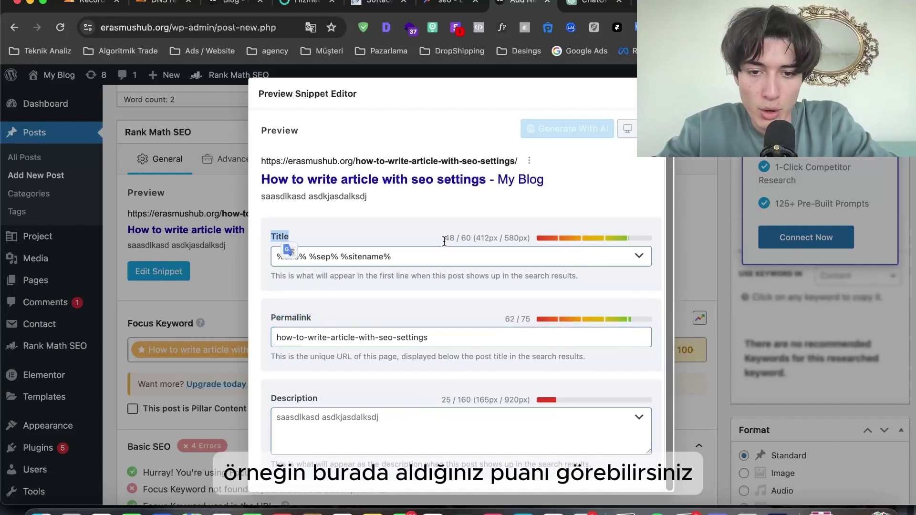
{"action": "left_click_drag", "start_coordinate": [269, 398], "coordinate": [530, 390]}
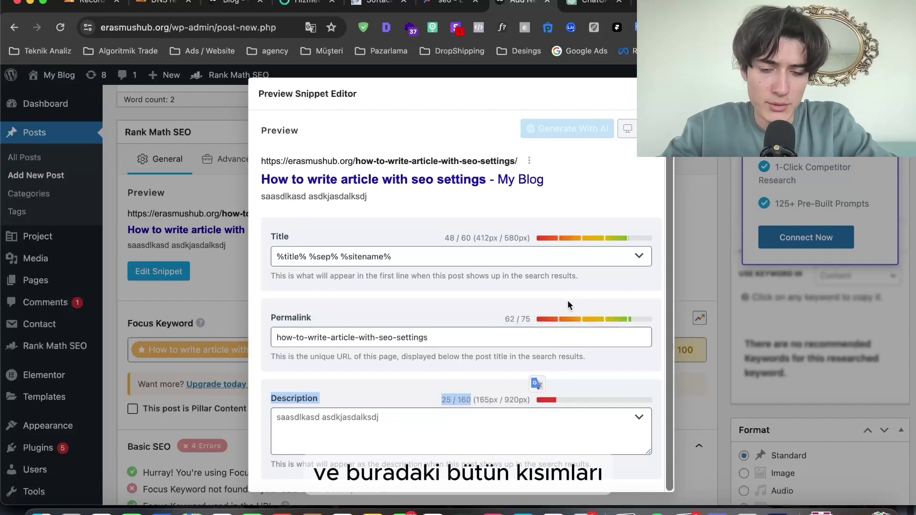
{"action": "left_click", "coordinate": [457, 410]}
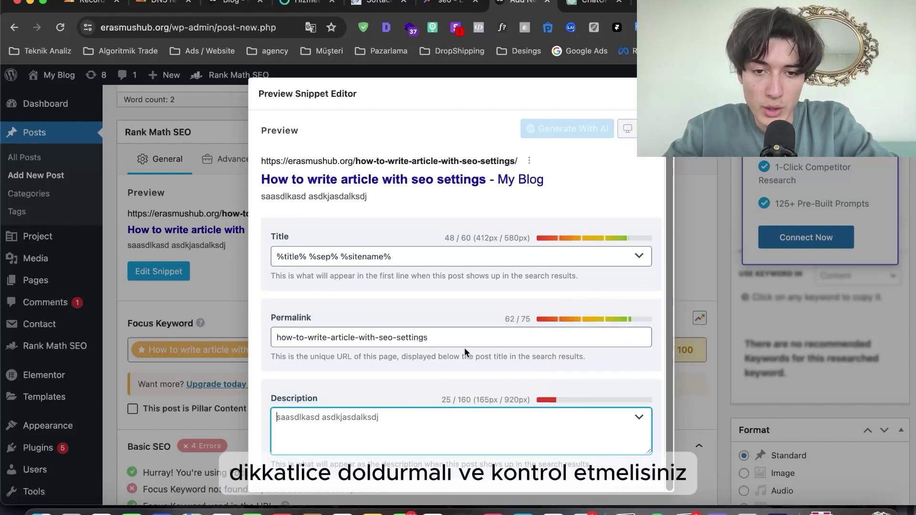
{"action": "key", "text": "Escape"}
Look through the General, Advanced and Schema sections of the post's Rank Math SEO settings, and return to the post title.
{"action": "scroll", "coordinate": [625, 302], "scroll_direction": "up", "scroll_amount": 10}
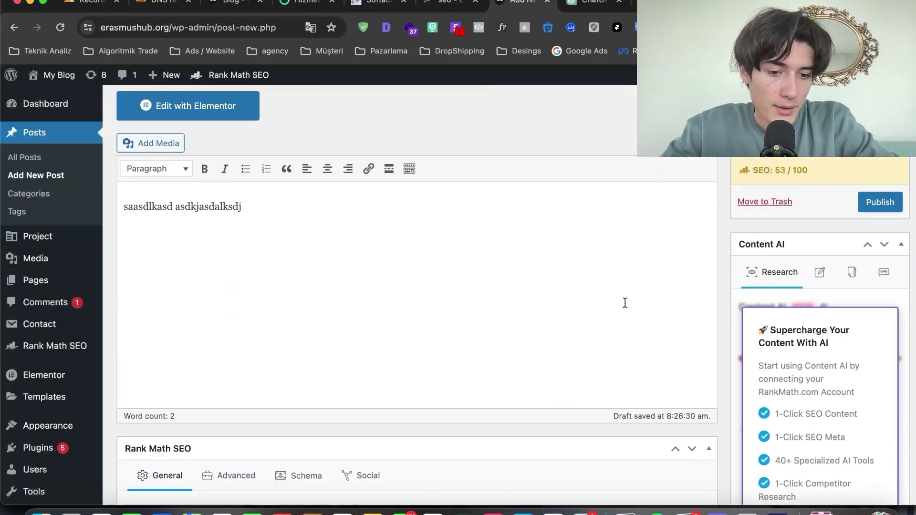
{"action": "scroll", "coordinate": [624, 305], "scroll_direction": "down", "scroll_amount": 15}
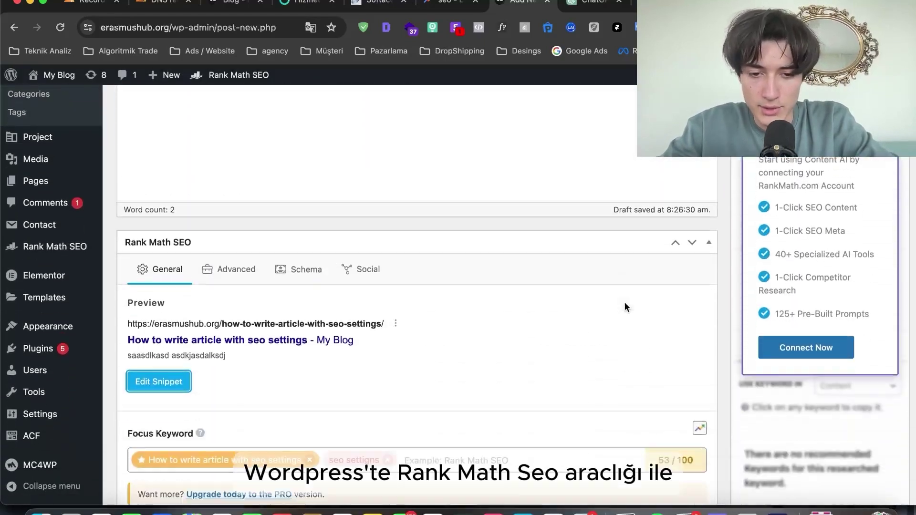
{"action": "scroll", "coordinate": [626, 305], "scroll_direction": "up", "scroll_amount": 10}
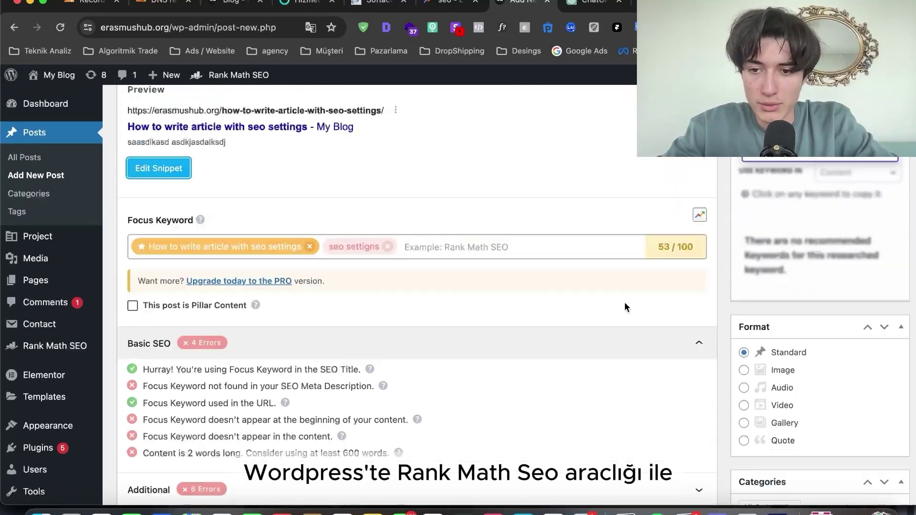
{"action": "scroll", "coordinate": [625, 303], "scroll_direction": "down", "scroll_amount": 1}
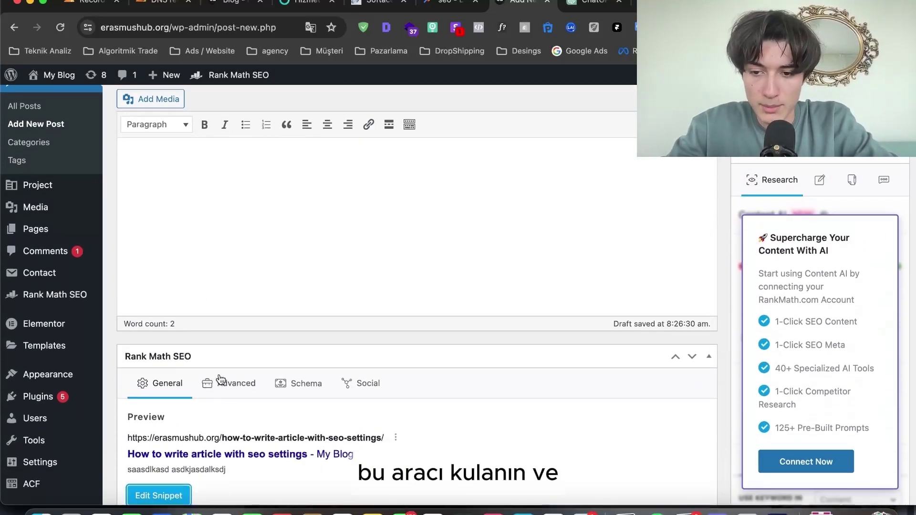
{"action": "scroll", "coordinate": [221, 380], "scroll_direction": "down", "scroll_amount": 1}
{"action": "left_click", "coordinate": [226, 351]}
{"action": "scroll", "coordinate": [226, 350], "scroll_direction": "down", "scroll_amount": 1}
{"action": "left_click", "coordinate": [281, 324]}
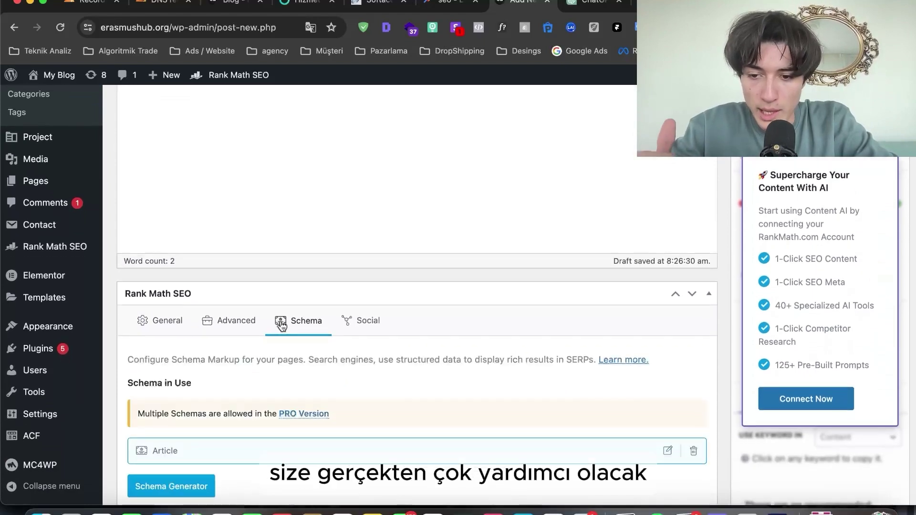
{"action": "scroll", "coordinate": [282, 326], "scroll_direction": "down", "scroll_amount": 1}
{"action": "left_click", "coordinate": [155, 299]}
{"action": "left_click", "coordinate": [303, 303]}
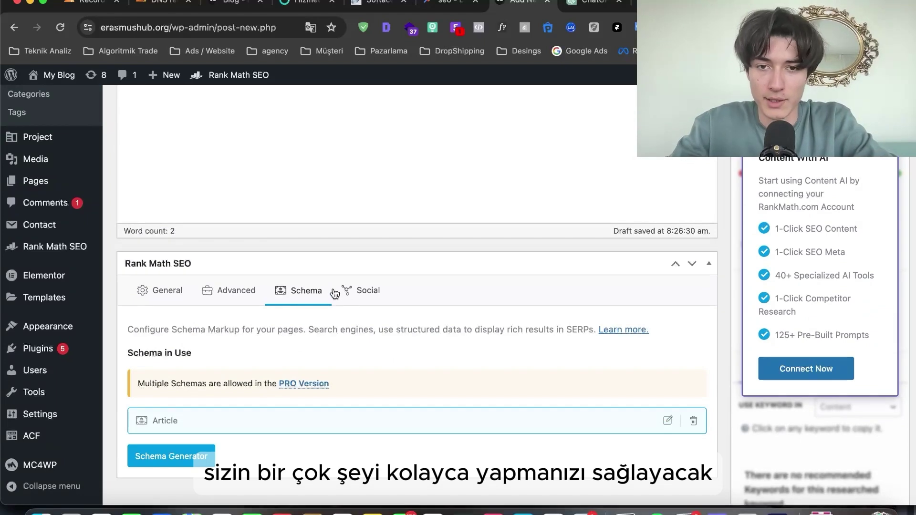
{"action": "scroll", "coordinate": [459, 250], "scroll_direction": "up", "scroll_amount": 10}
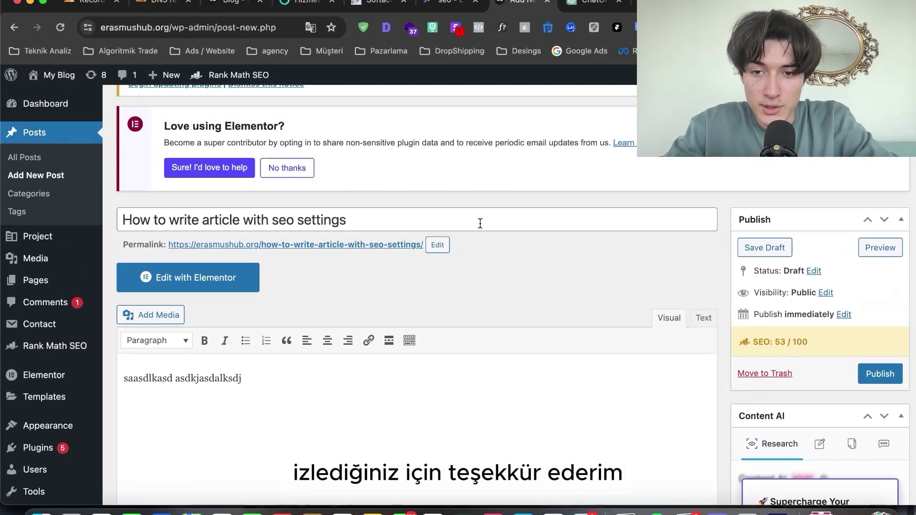
{"action": "scroll", "coordinate": [491, 271], "scroll_direction": "up", "scroll_amount": 2}
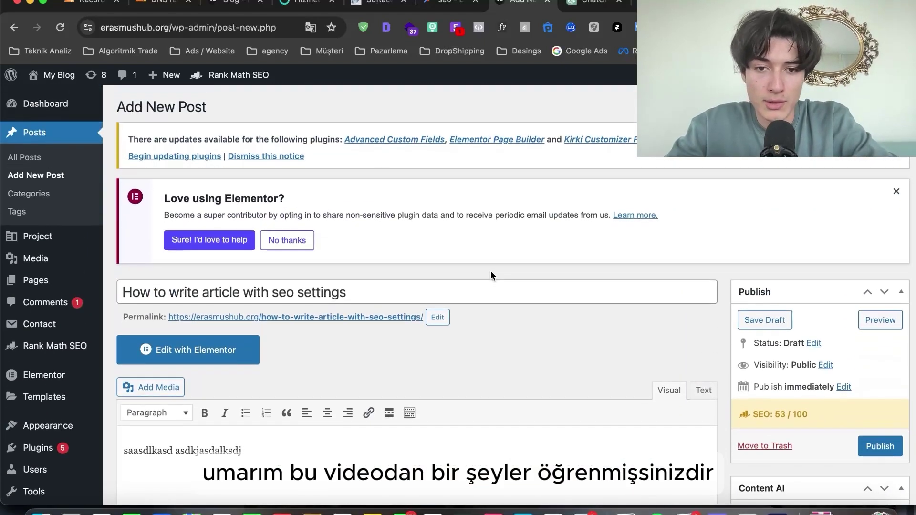